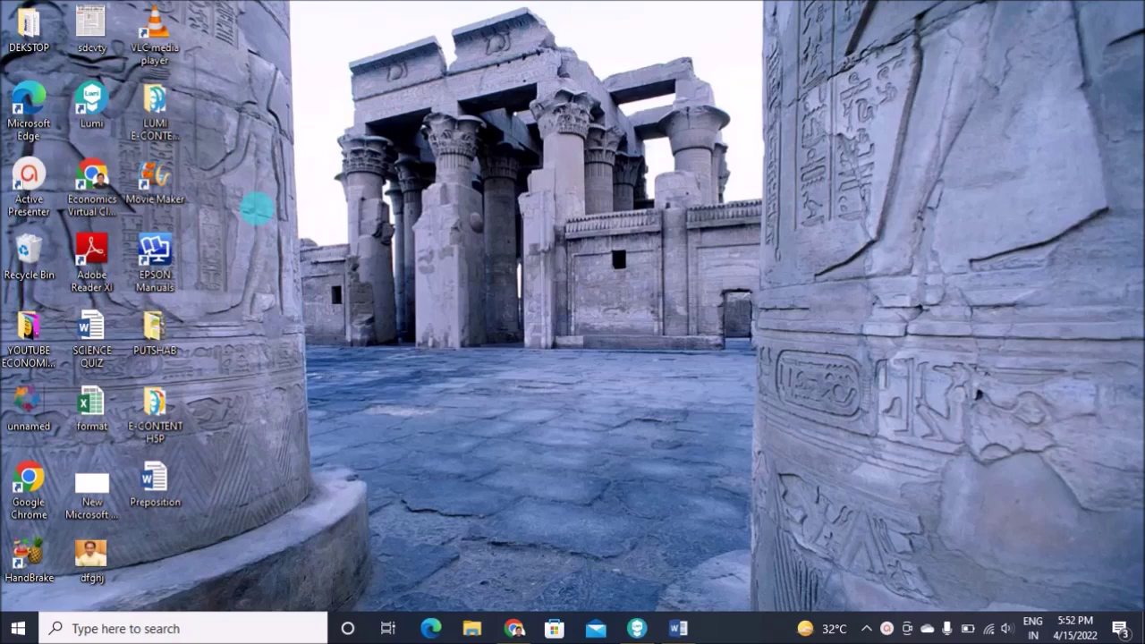
Step: Switch to Lumi and fill blanks 1 to 5 with "caught", "had died", "has been raining", "were chasing" and "twinkle"
click(93, 100)
mouse_move(639, 631)
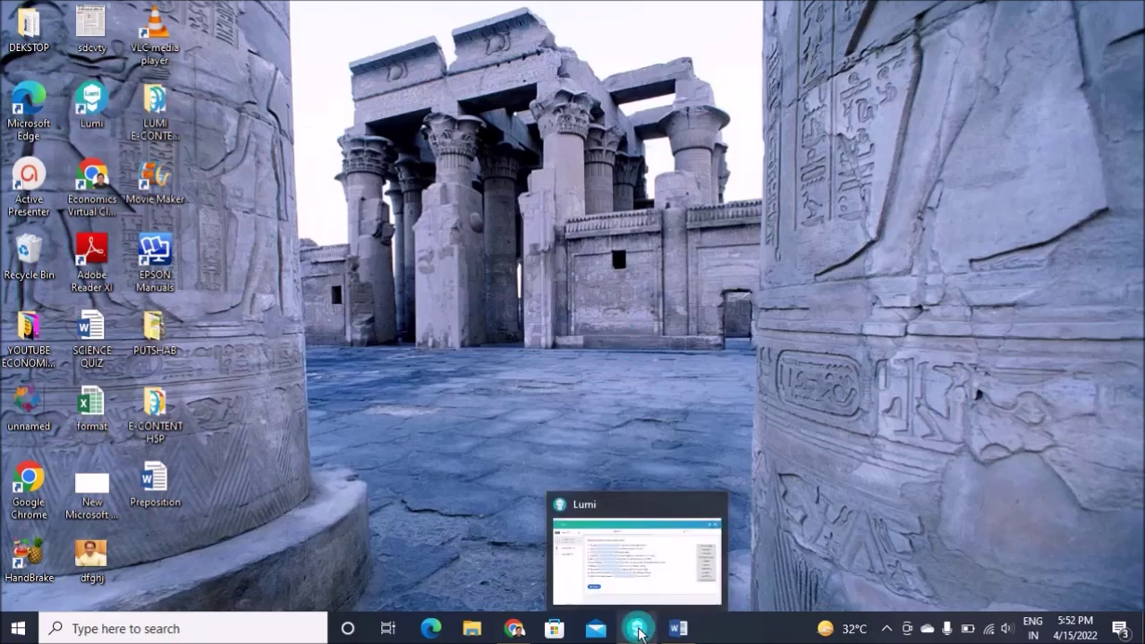
click(639, 630)
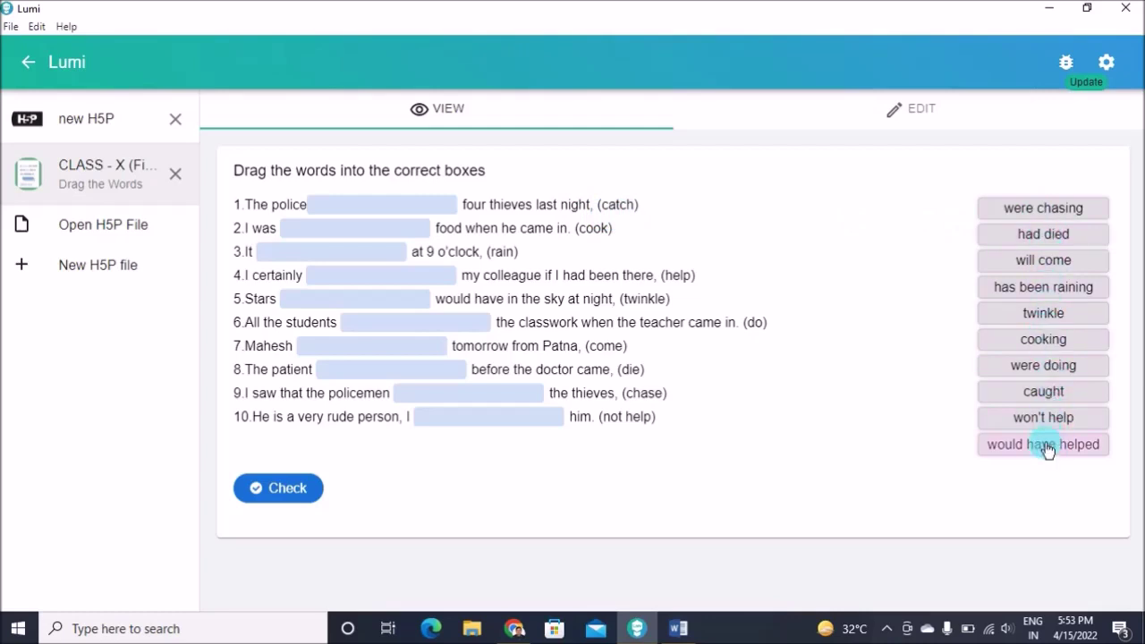
drag(1044, 394, 382, 212)
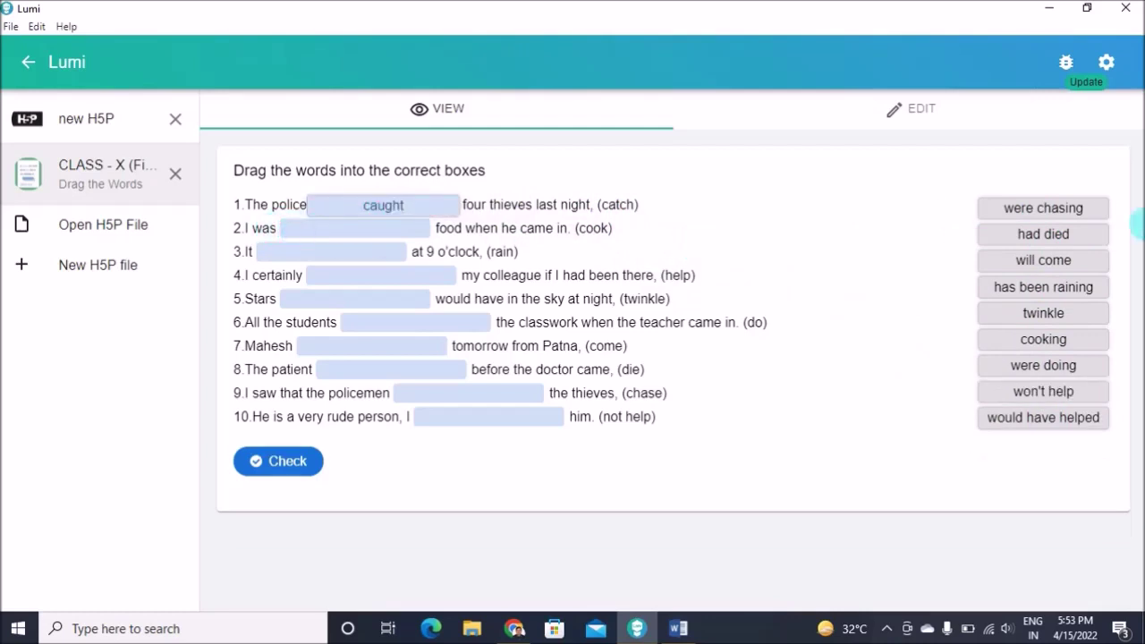
drag(1053, 241, 372, 240)
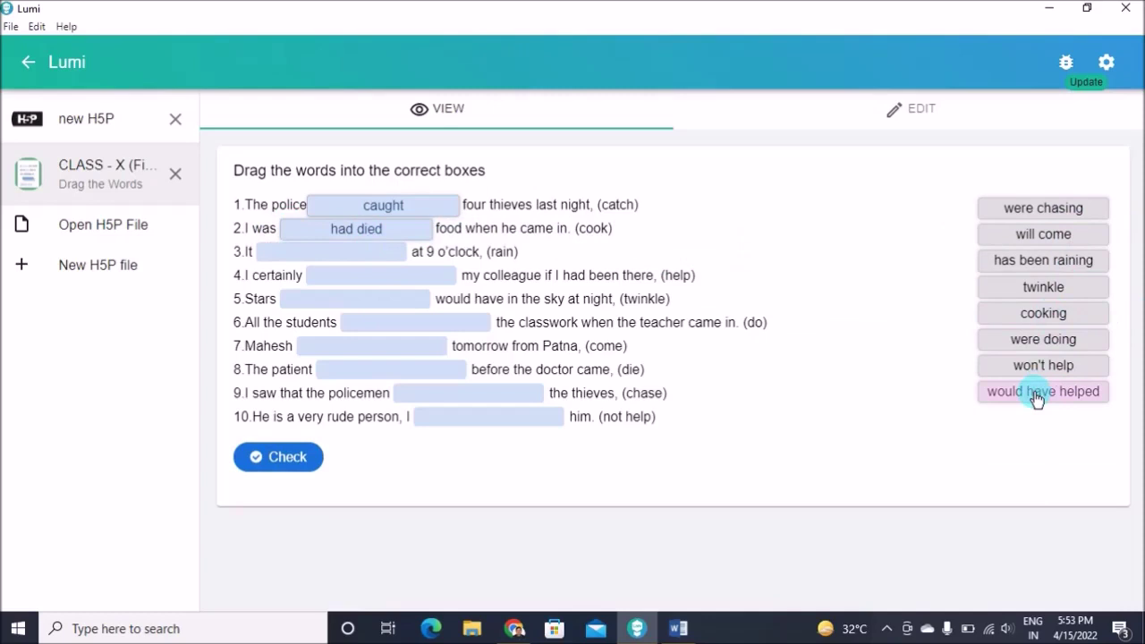
drag(1046, 264, 349, 256)
drag(1052, 213, 388, 281)
drag(1025, 246, 350, 304)
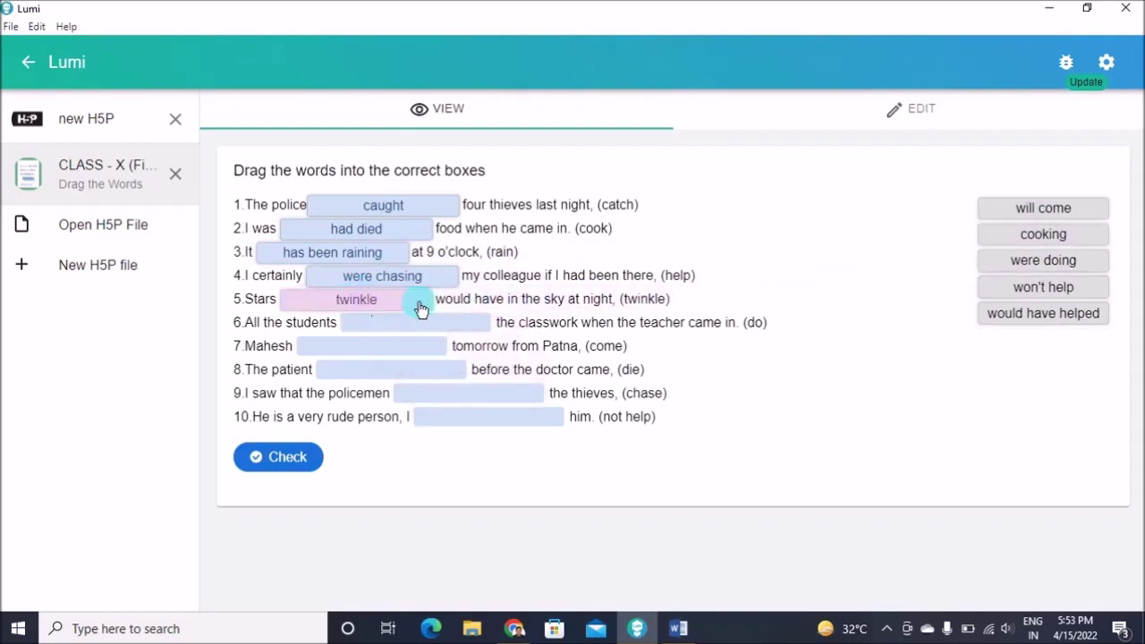
Step: Fill blanks 6 to 10 with "would have helped", "will come", "were doing", "cooking" and "won't help"
drag(1034, 286, 436, 330)
drag(1070, 265, 429, 380)
drag(1060, 239, 449, 394)
drag(1077, 218, 378, 349)
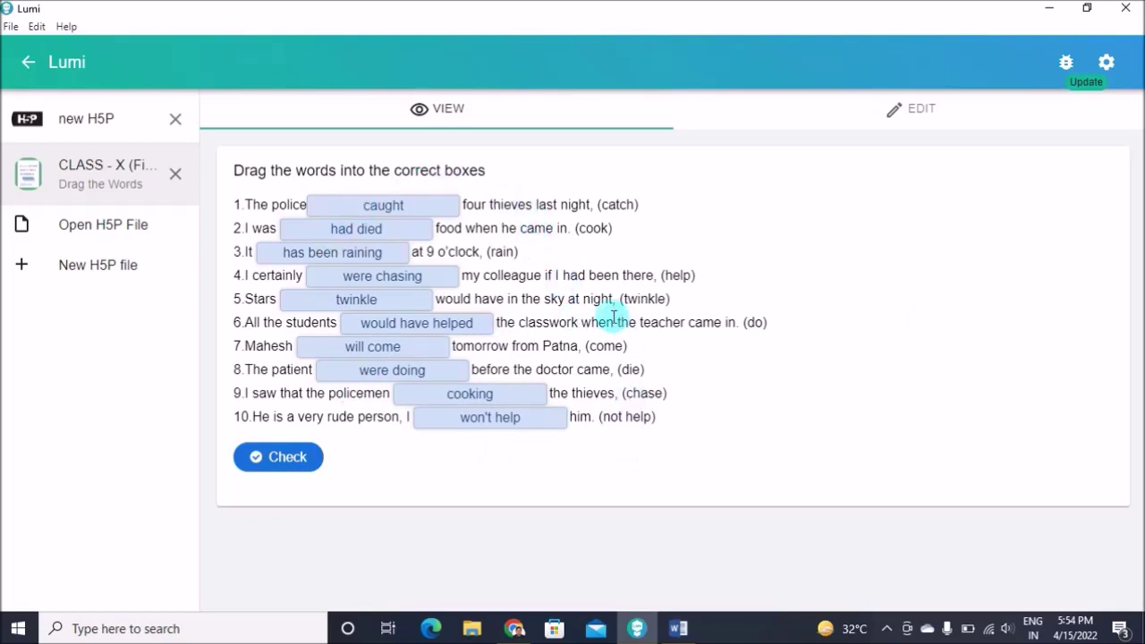
Step: Check the answers of the drag-the-words exercise and show its solution
click(286, 464)
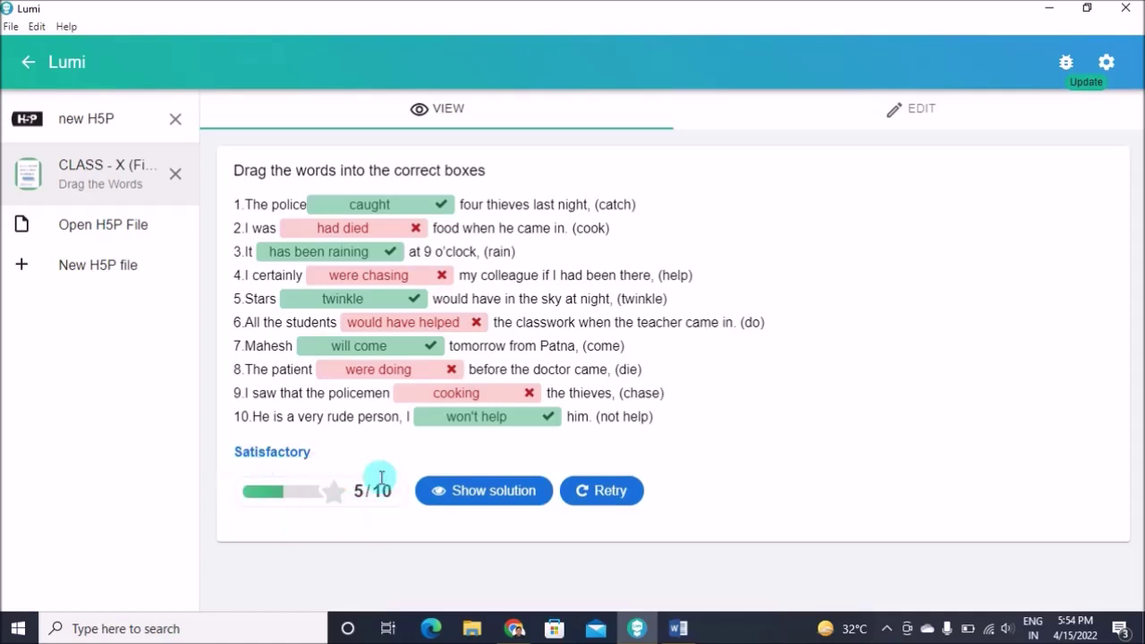
drag(227, 459, 307, 448)
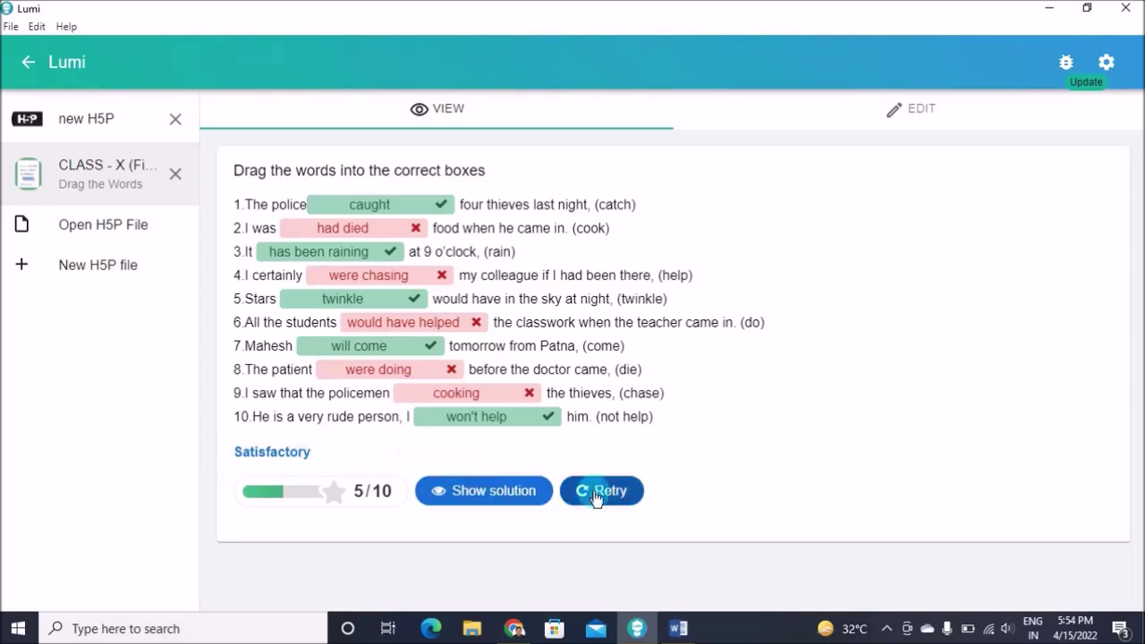
click(513, 494)
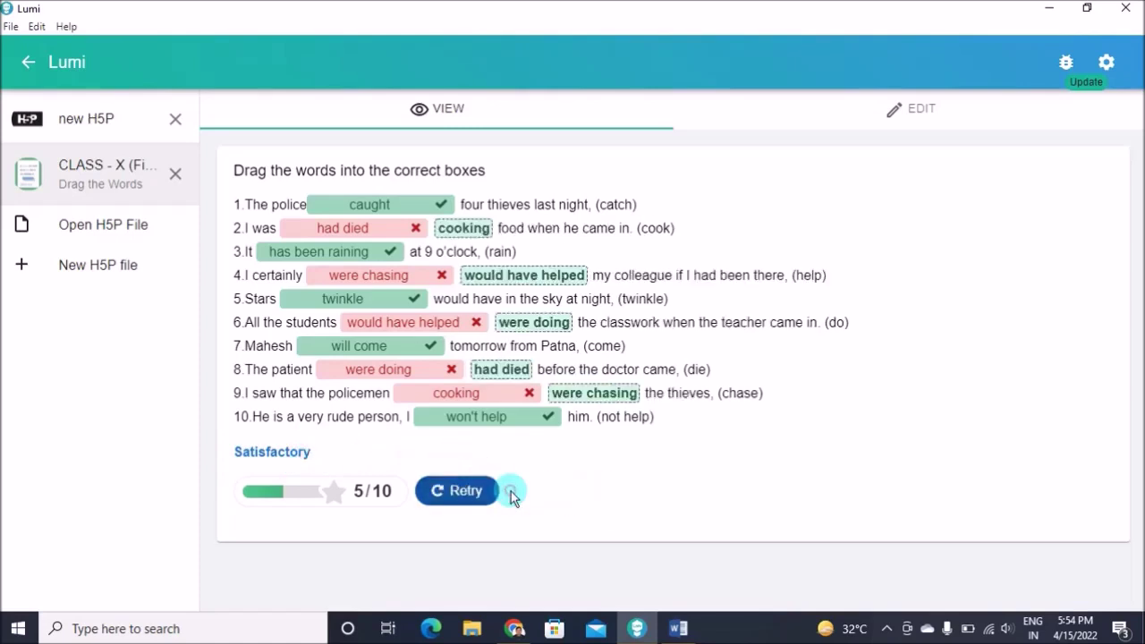
click(472, 229)
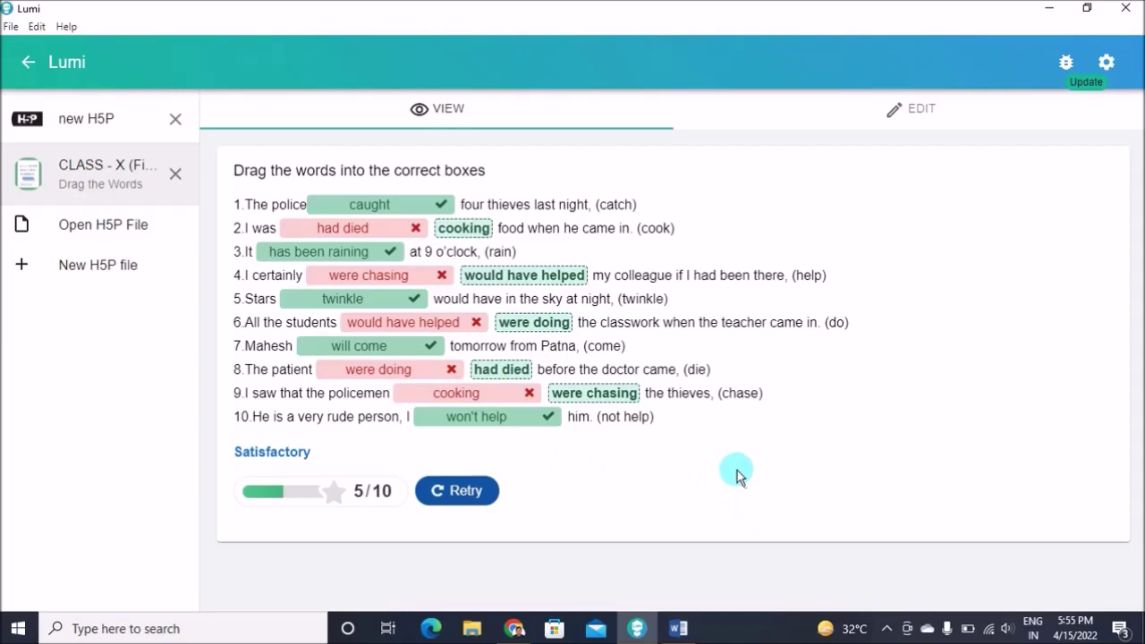
Step: Close the CLASS - X exercise and choose Drag the Words as the content type of the new H5P file
click(175, 173)
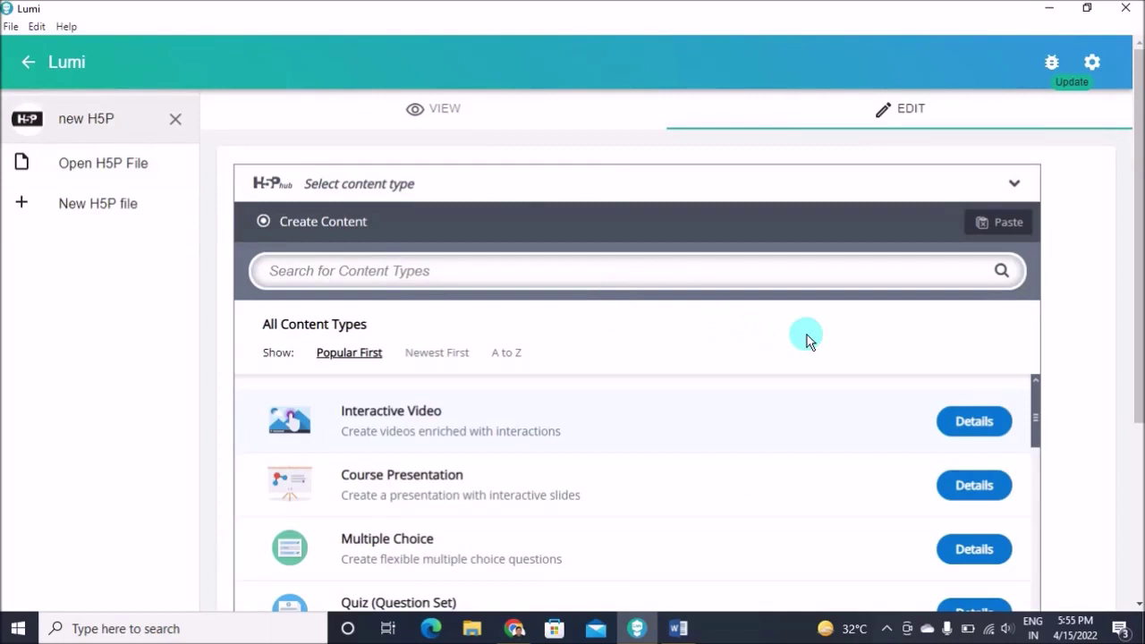
scroll(824, 364, down, 2)
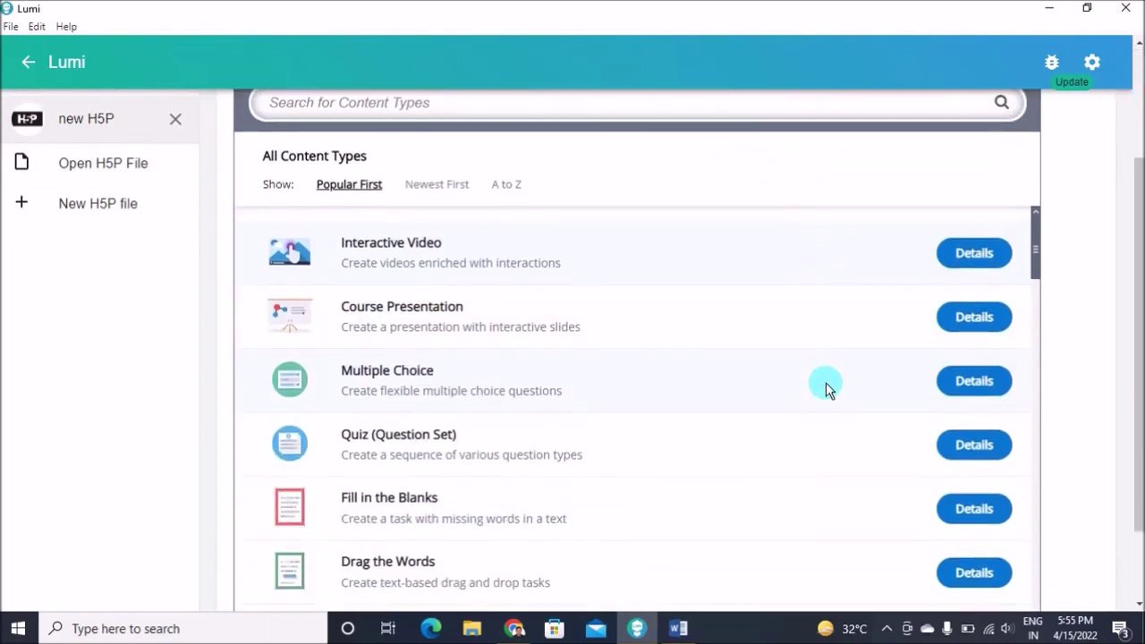
scroll(826, 388, down, 1)
scroll(827, 389, down, 1)
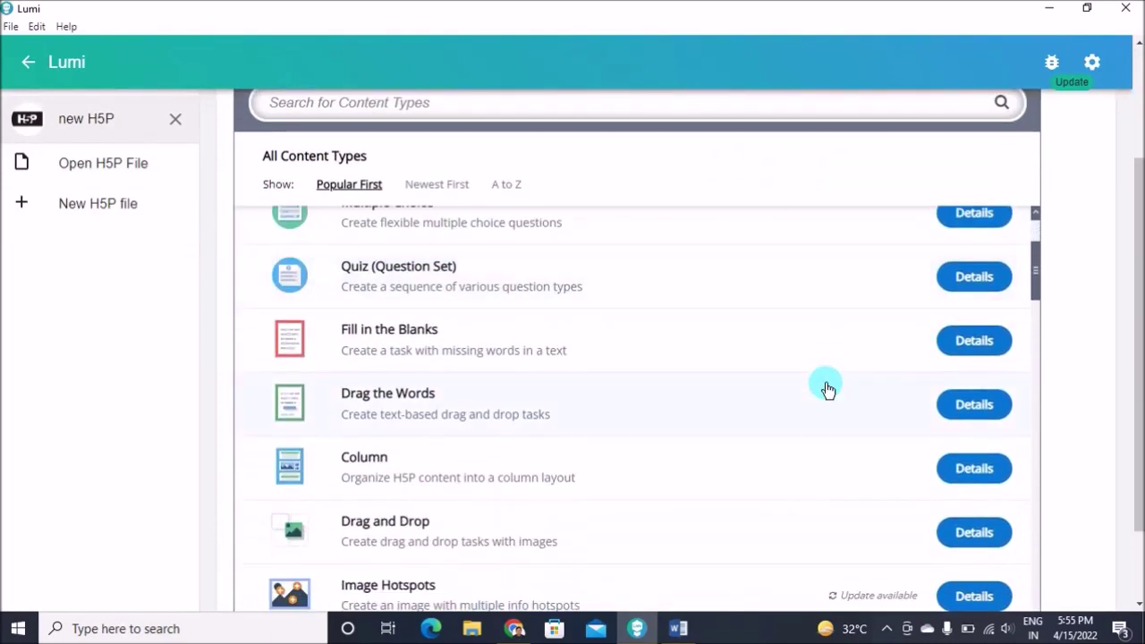
scroll(827, 389, down, 1)
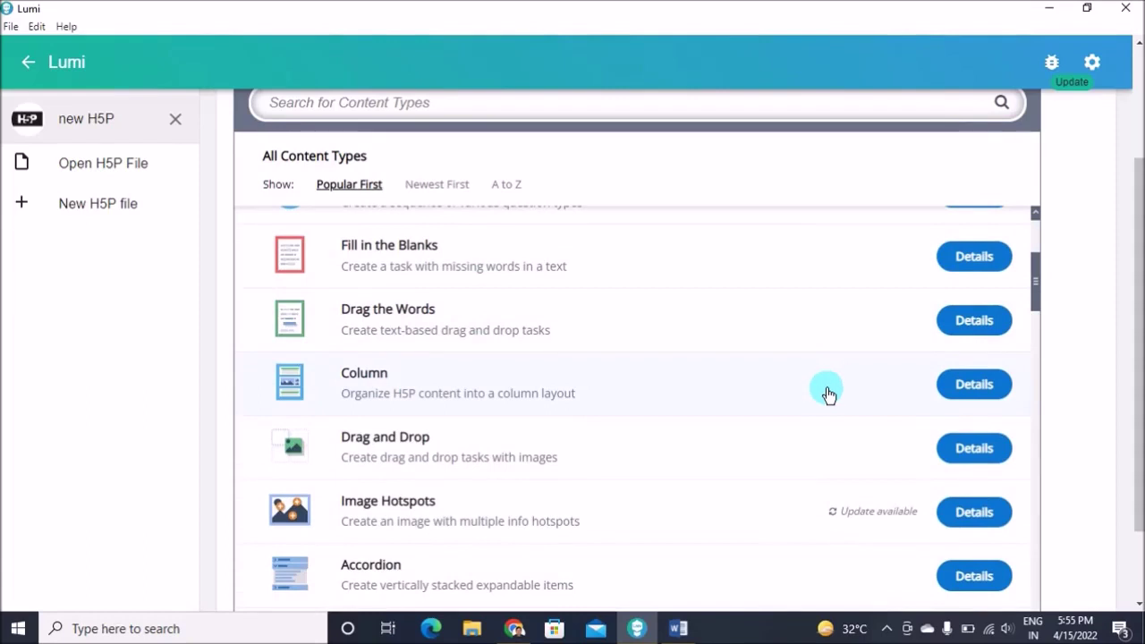
scroll(827, 390, down, 4)
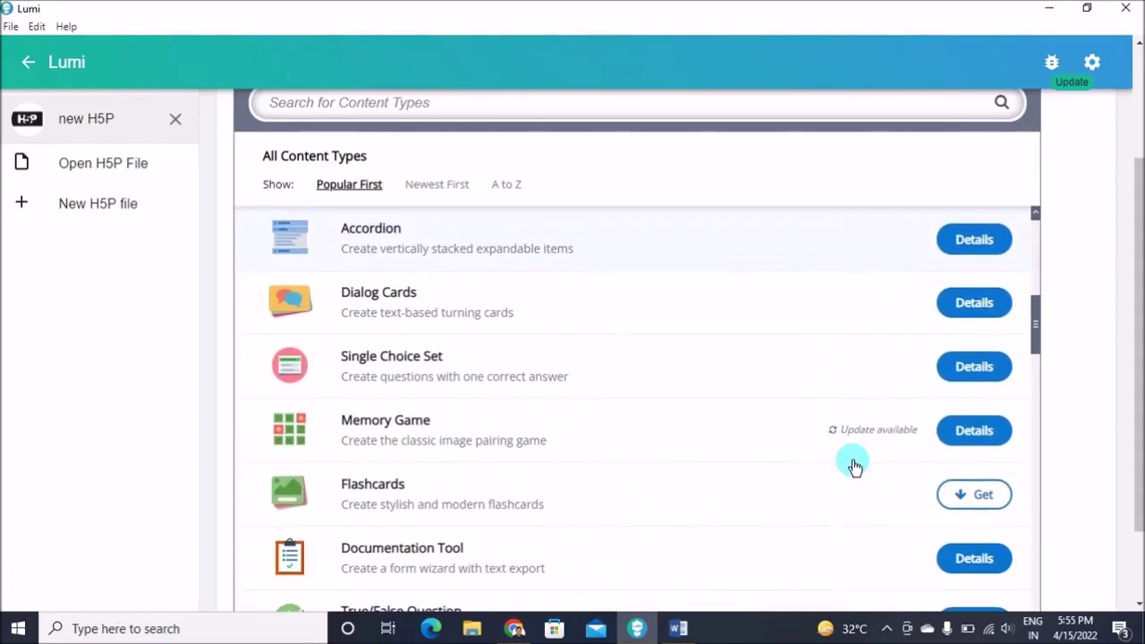
scroll(853, 466, up, 3)
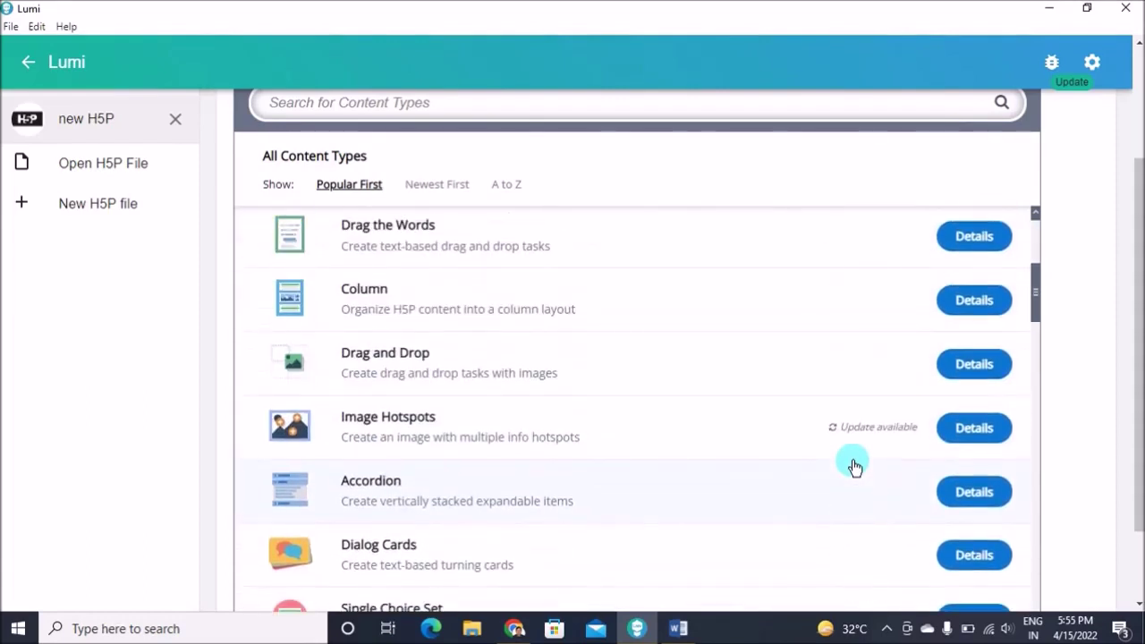
scroll(854, 466, up, 1)
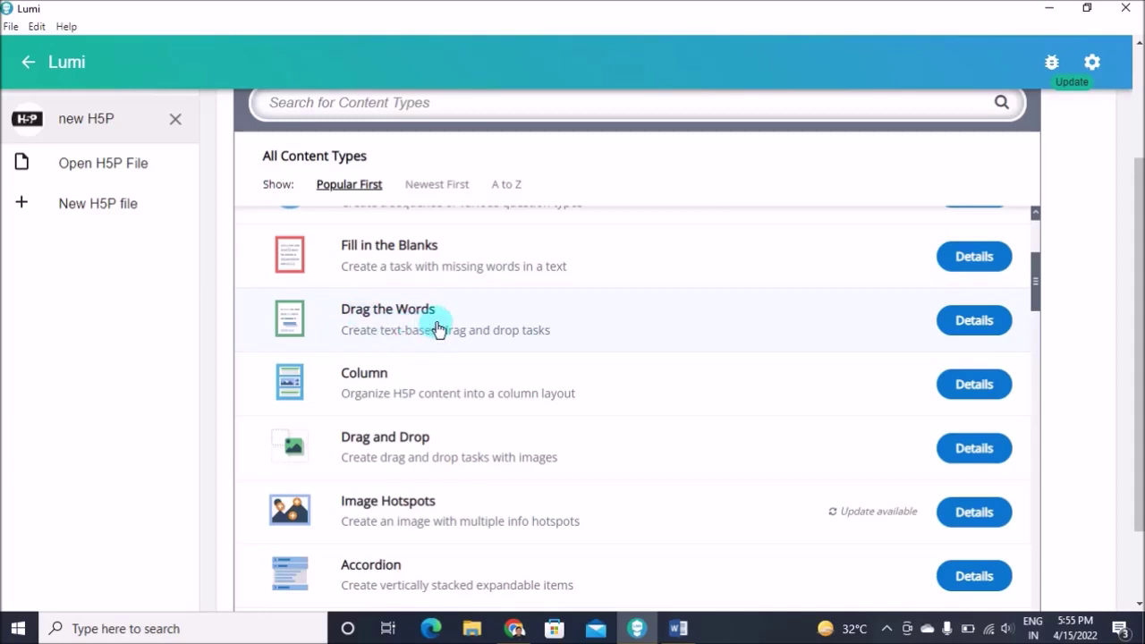
click(527, 333)
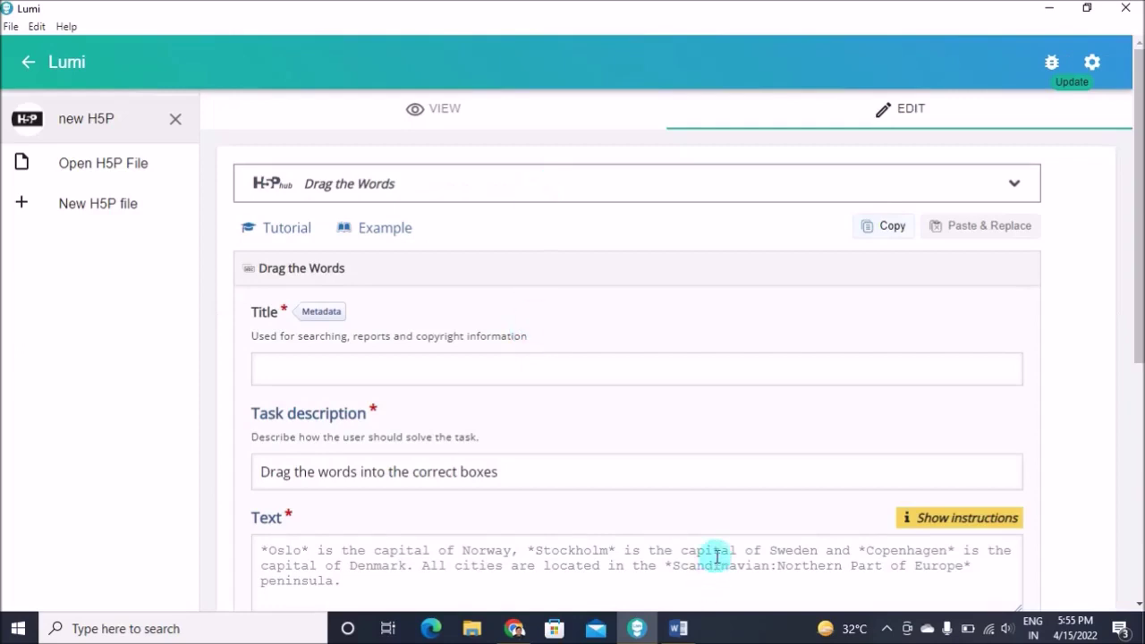
scroll(753, 496, up, 2)
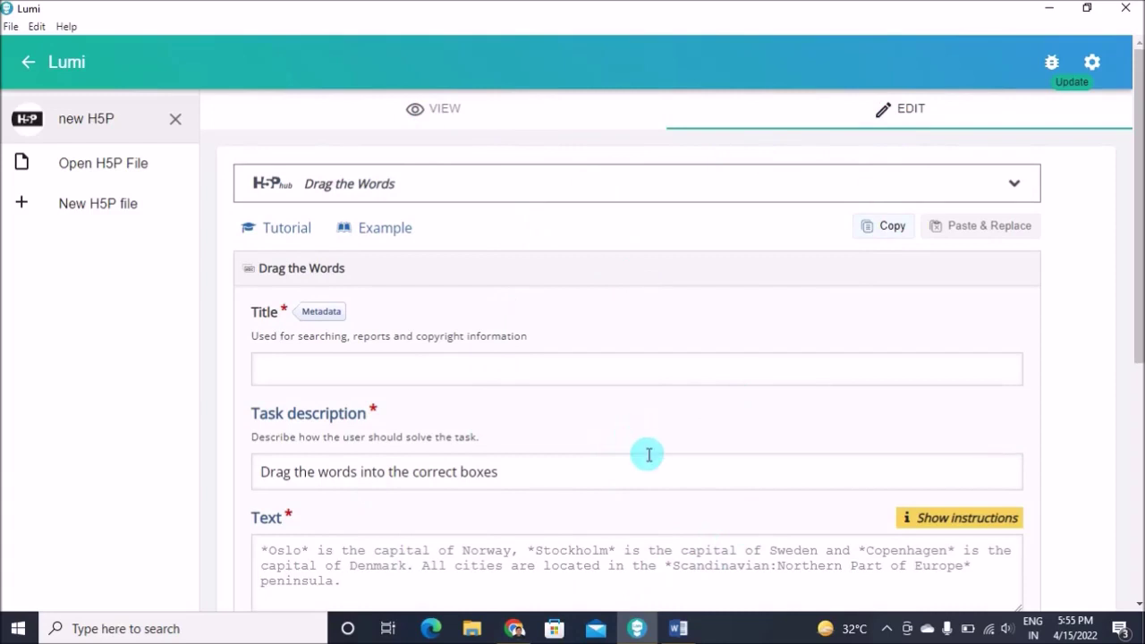
Step: Copy the heading "Fill in the blanks with suitable prepositions" from the Preposition document in Word into the Title of the Lumi exercise
click(678, 630)
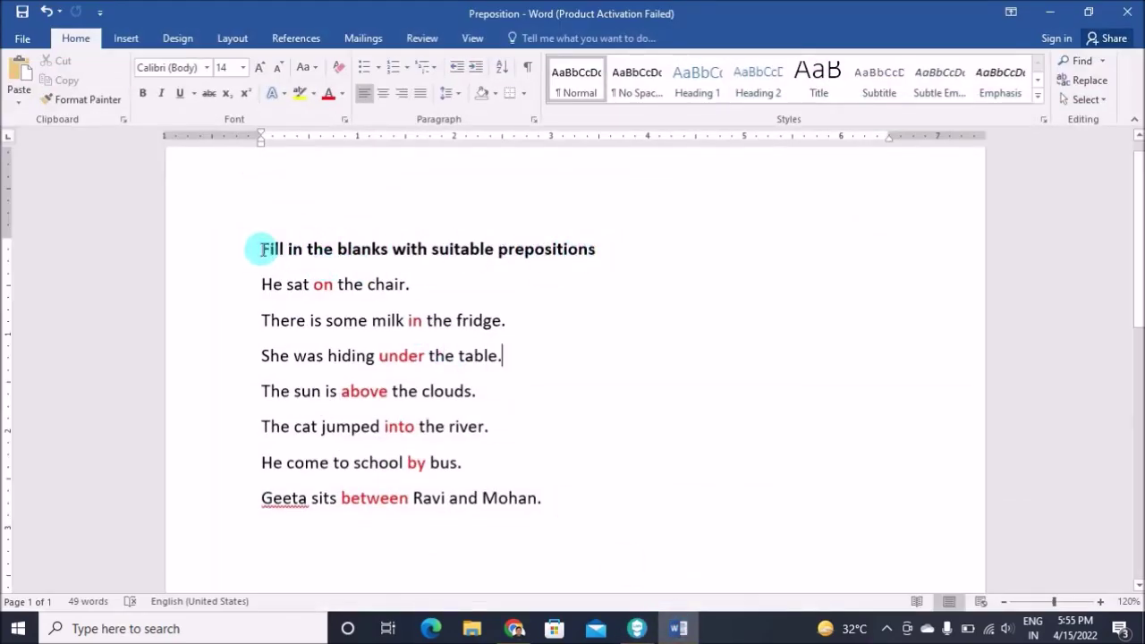
drag(261, 249, 573, 255)
key(ctrl+c)
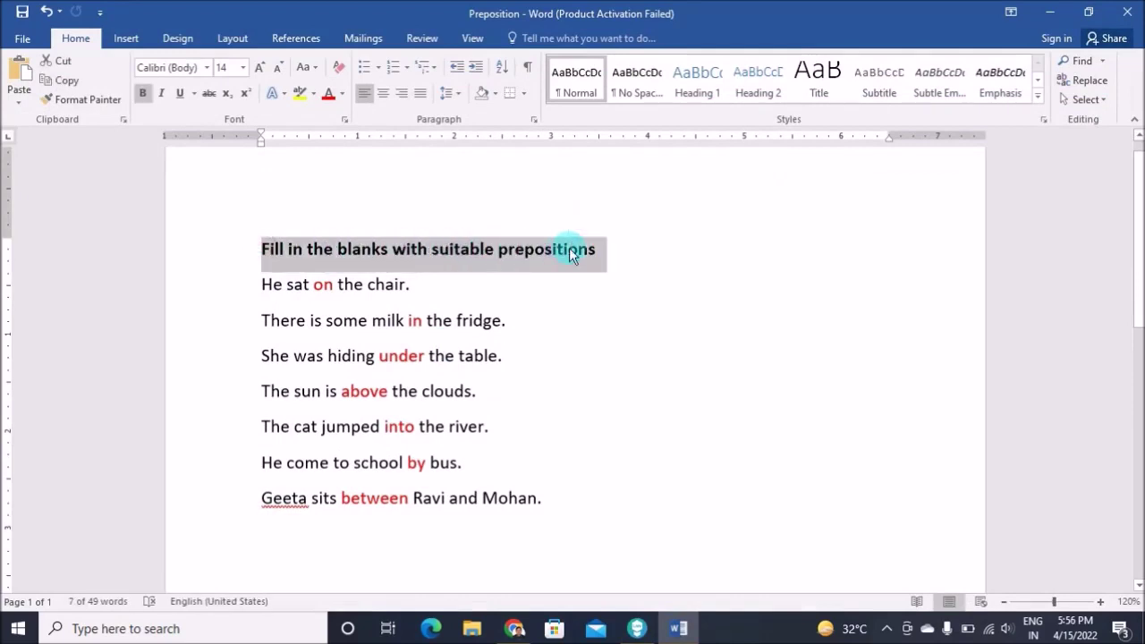
click(636, 627)
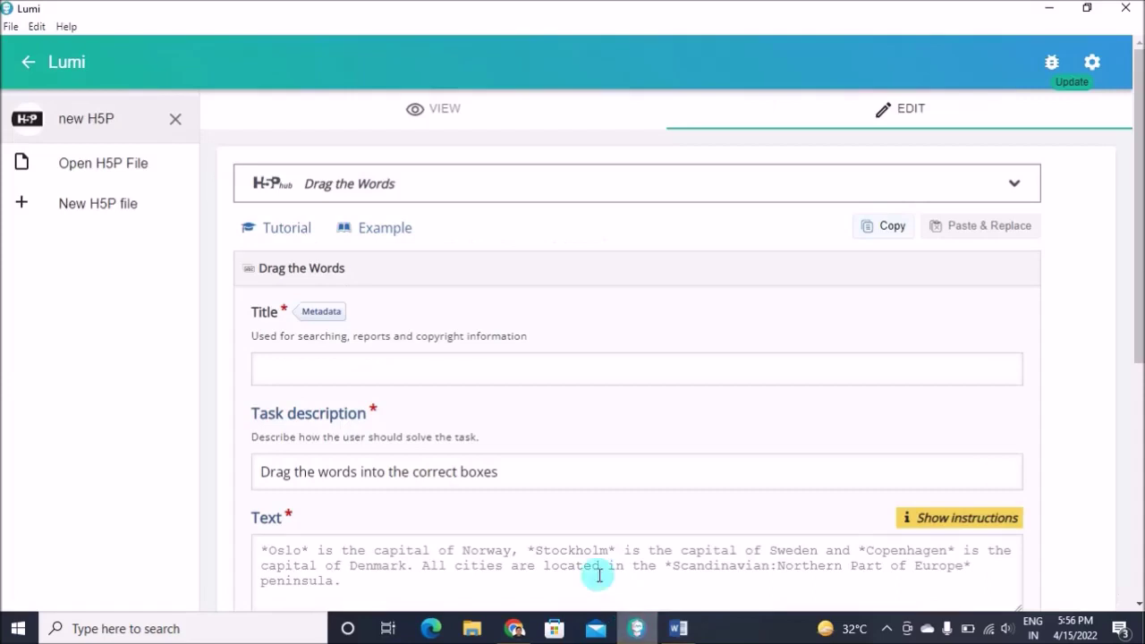
click(330, 364)
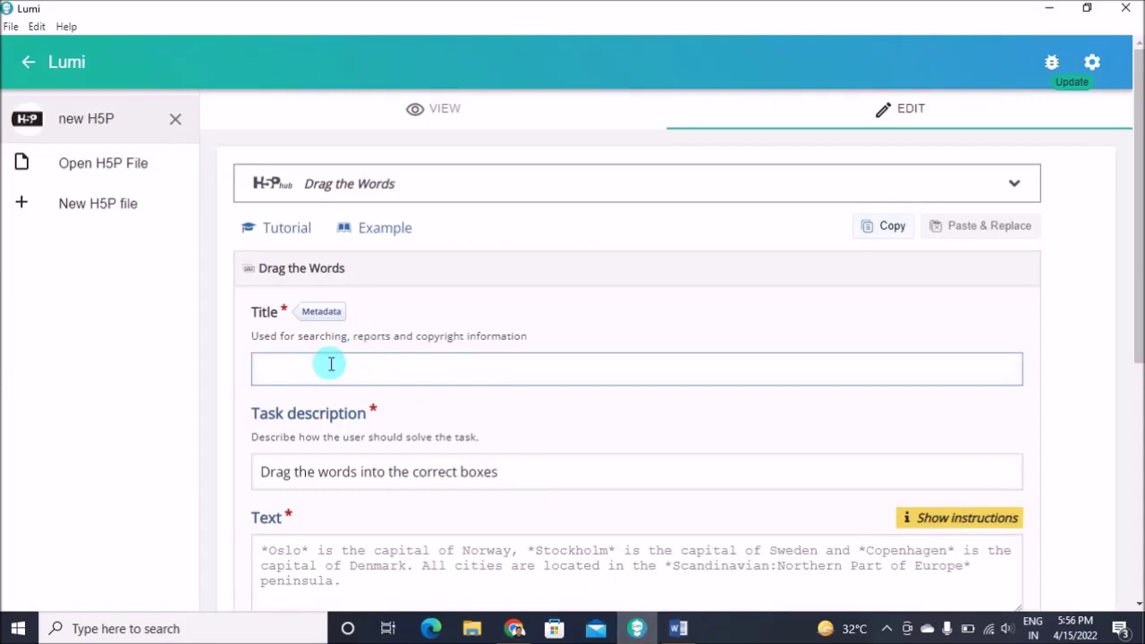
key(ctrl+v)
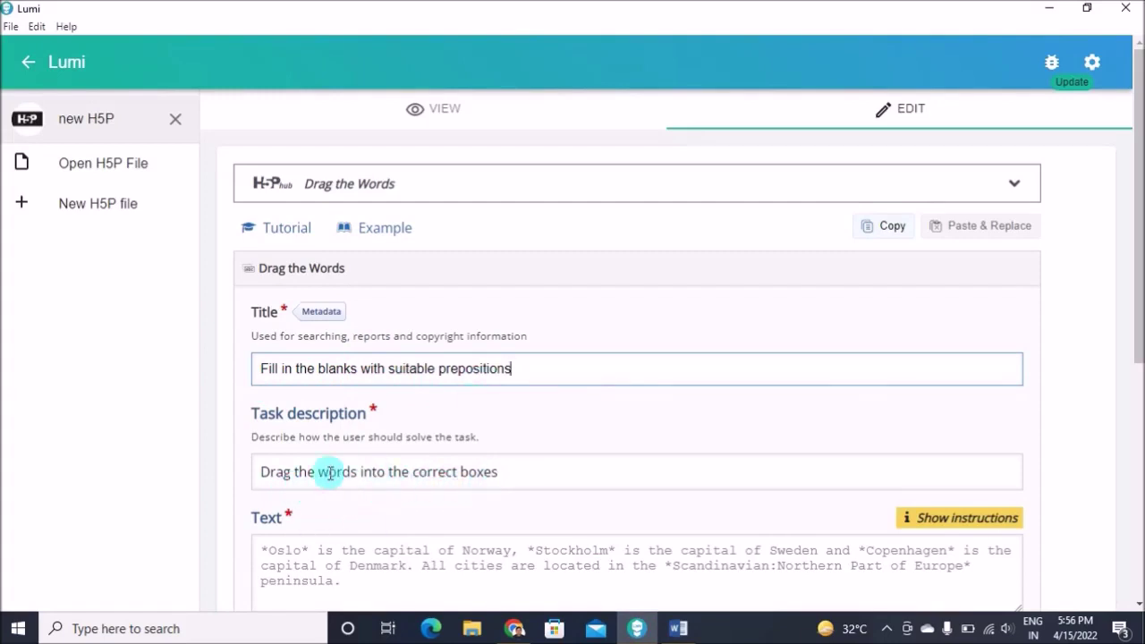
Step: Left-align the task description "Drag the words into the correct boxes" and make it bold
click(506, 473)
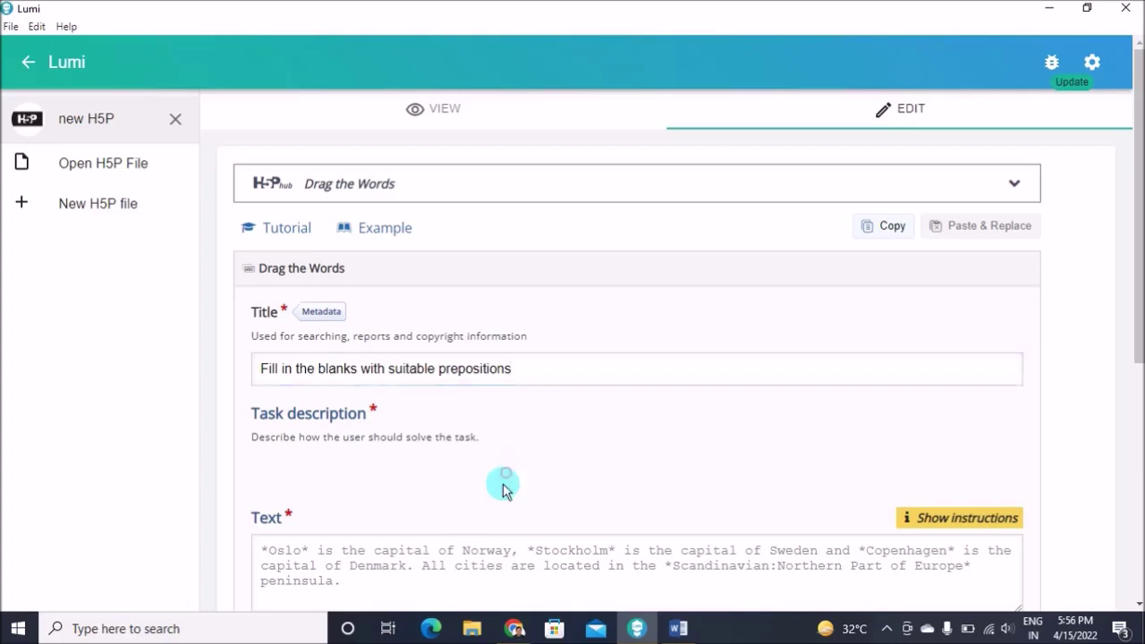
click(401, 467)
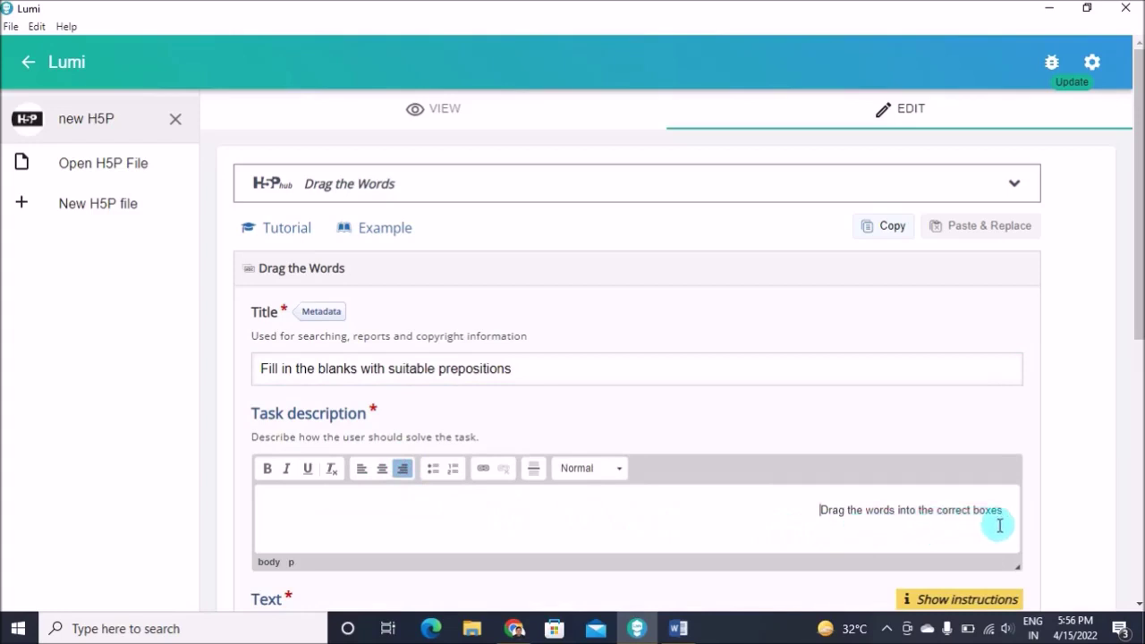
click(360, 472)
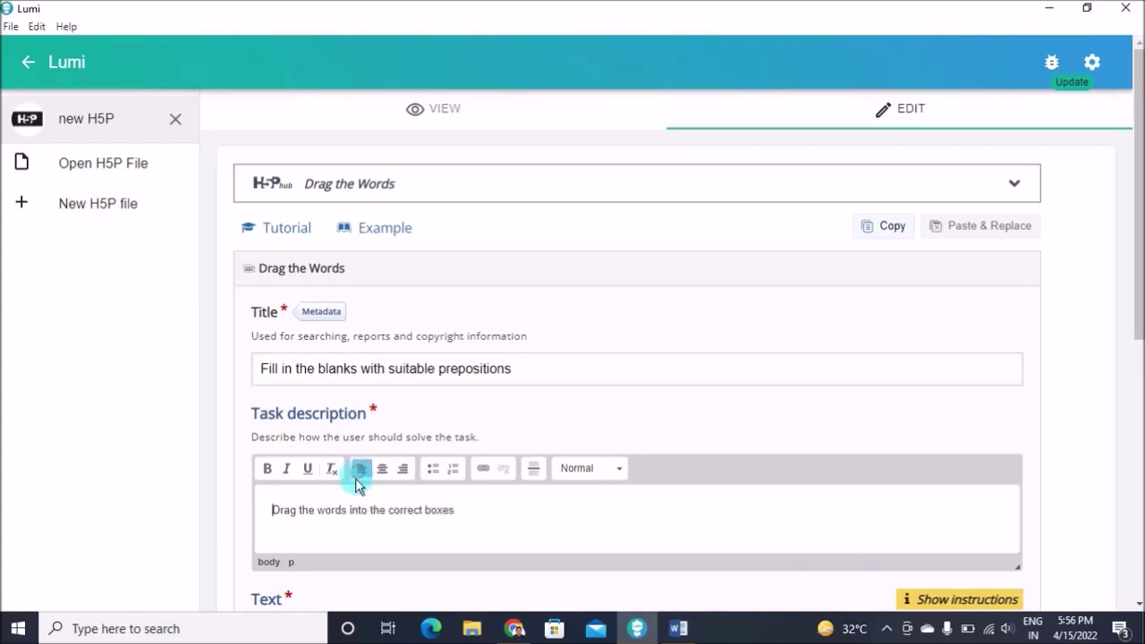
drag(465, 509, 262, 505)
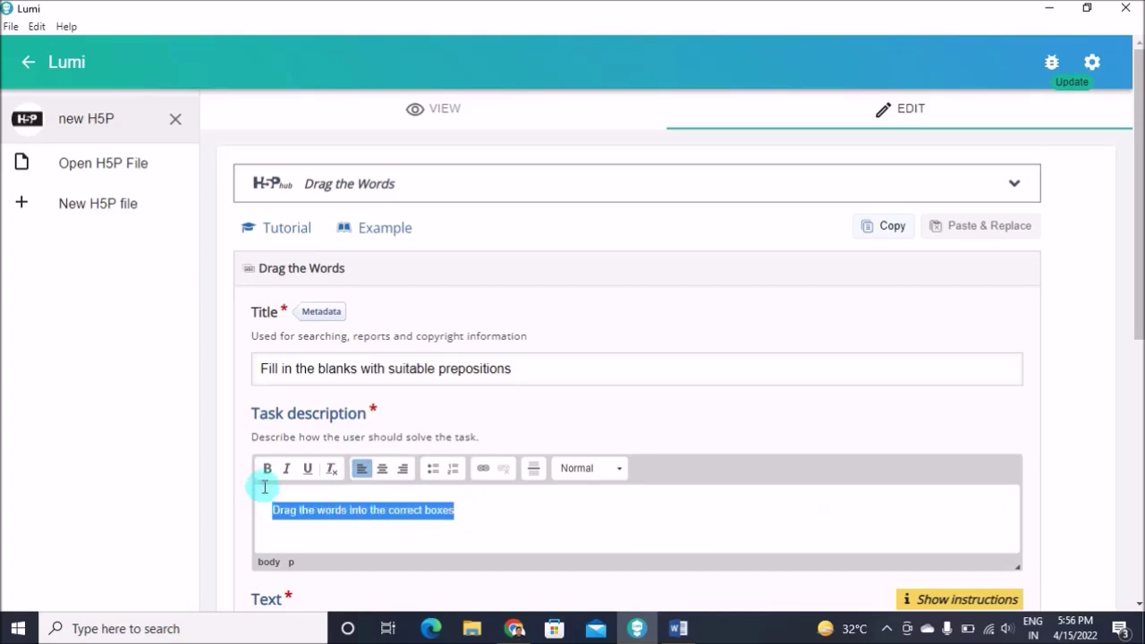
click(267, 467)
Step: Copy the sentence "He sat on the chair." from the Preposition document in Word into the Text field of the Lumi exercise
scroll(673, 468, down, 1)
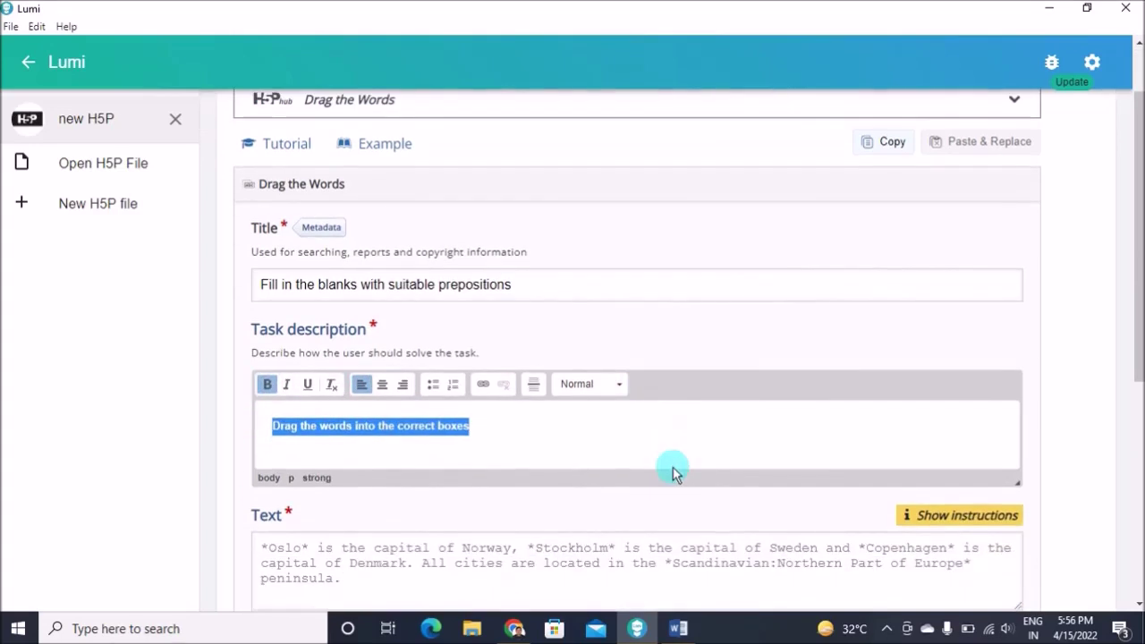
scroll(558, 499, down, 1)
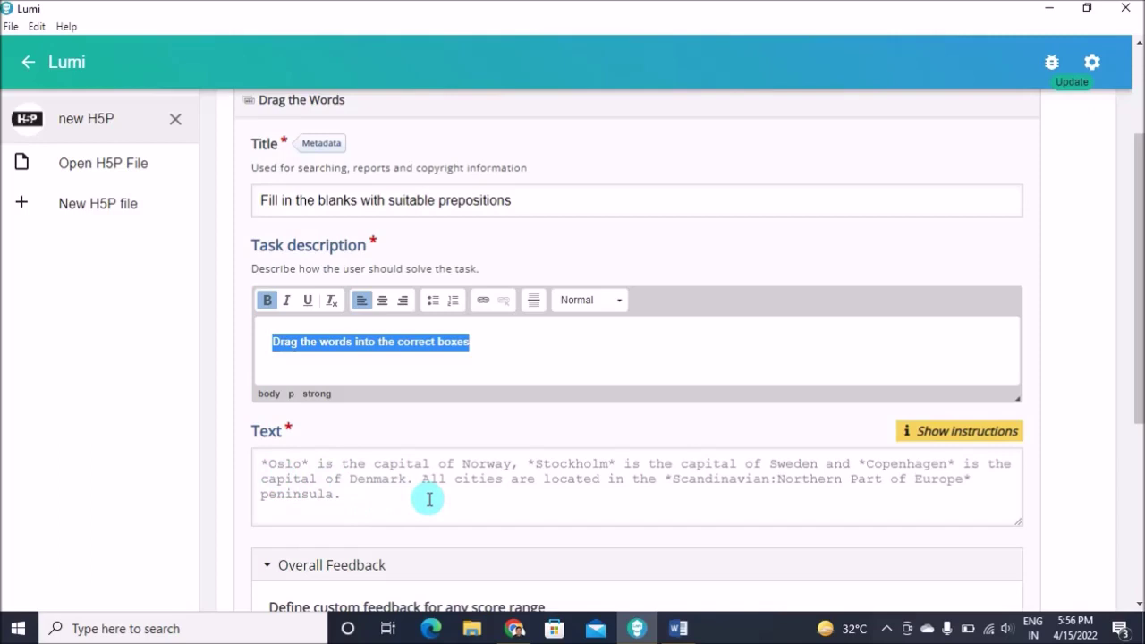
click(262, 465)
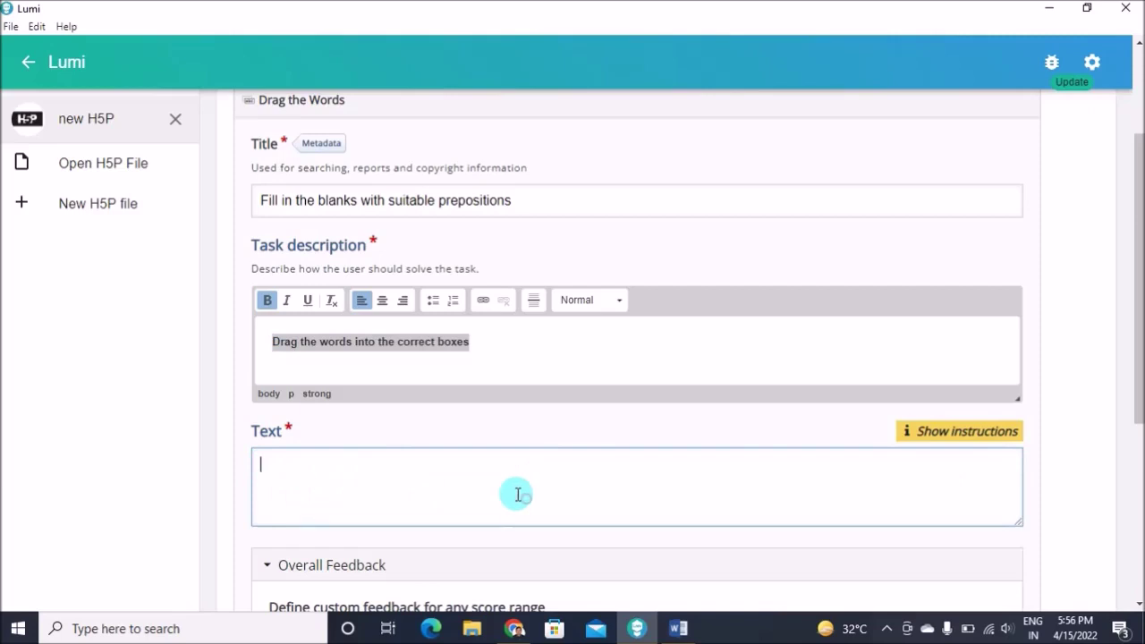
click(676, 632)
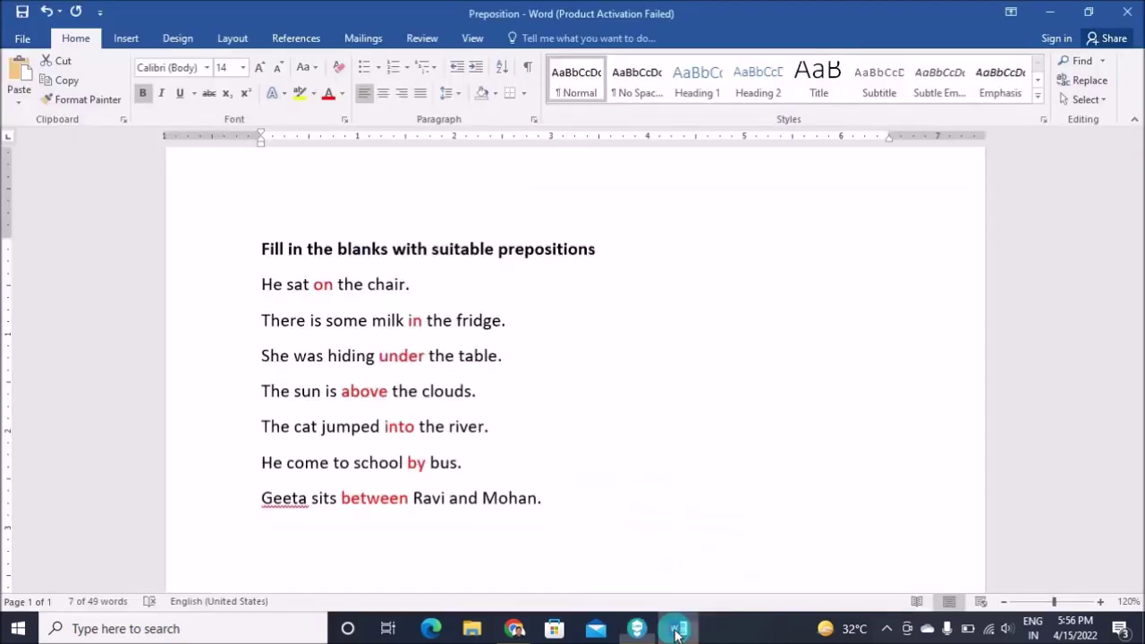
triple_click(429, 248)
click(526, 301)
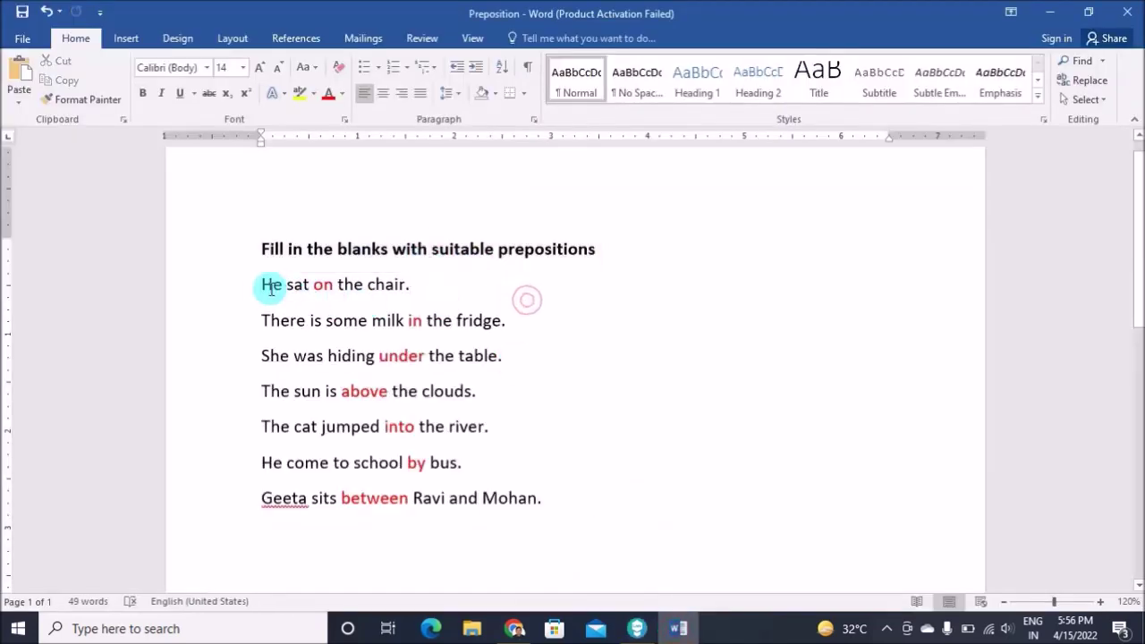
drag(259, 284, 417, 289)
key(ctrl+c)
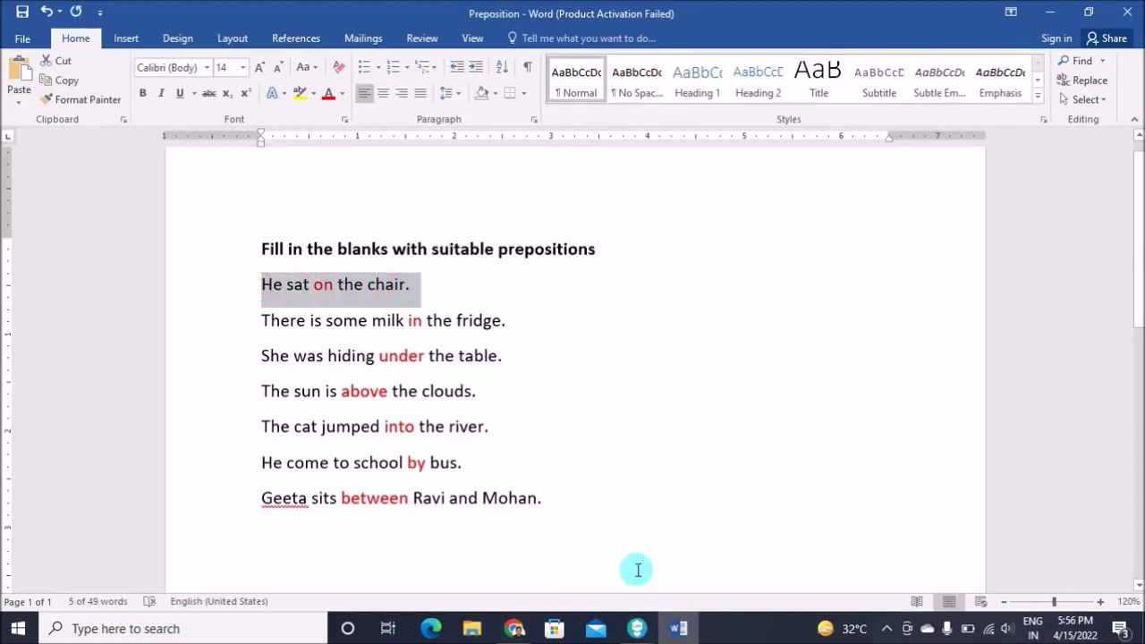
click(590, 530)
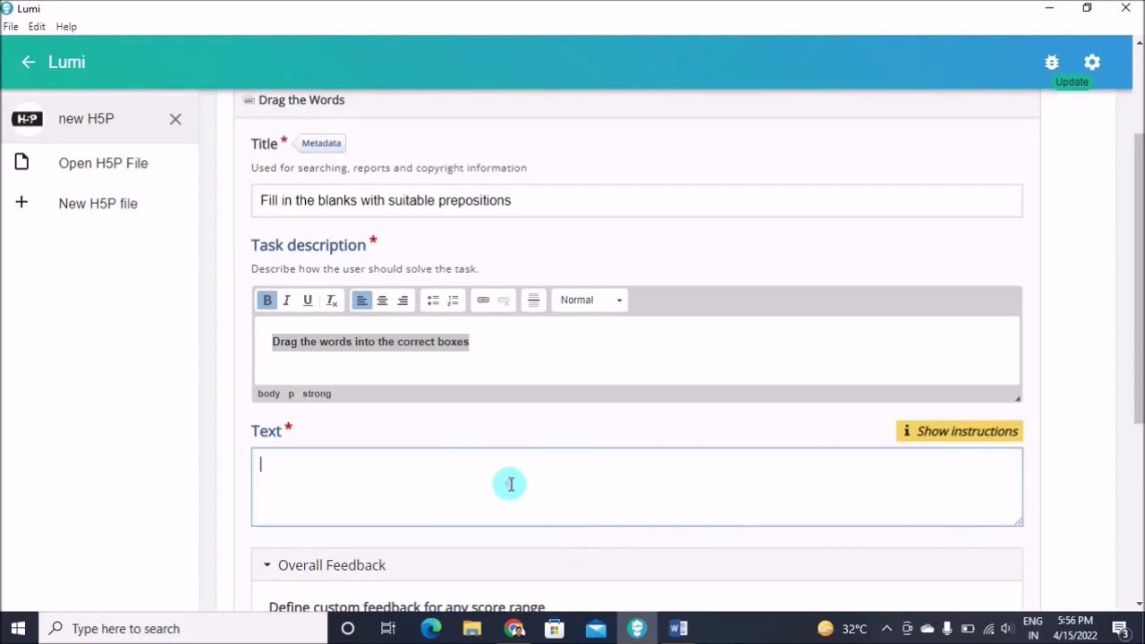
key(ctrl+v)
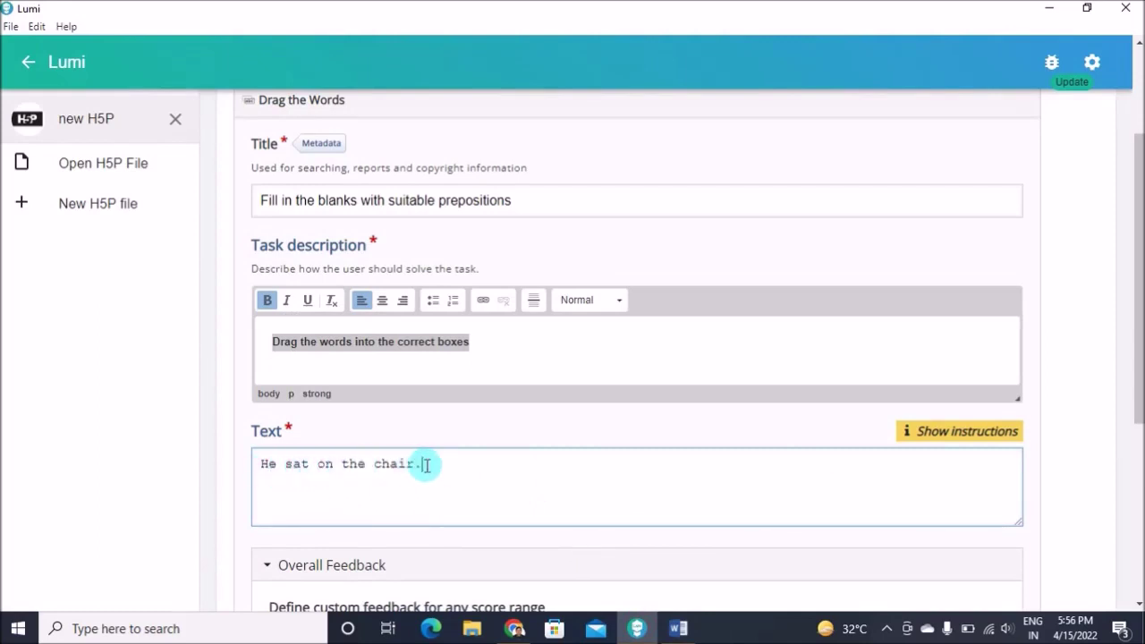
Step: Mark "on" in the first sentence as a draggable word by enclosing it in asterisks
click(320, 470)
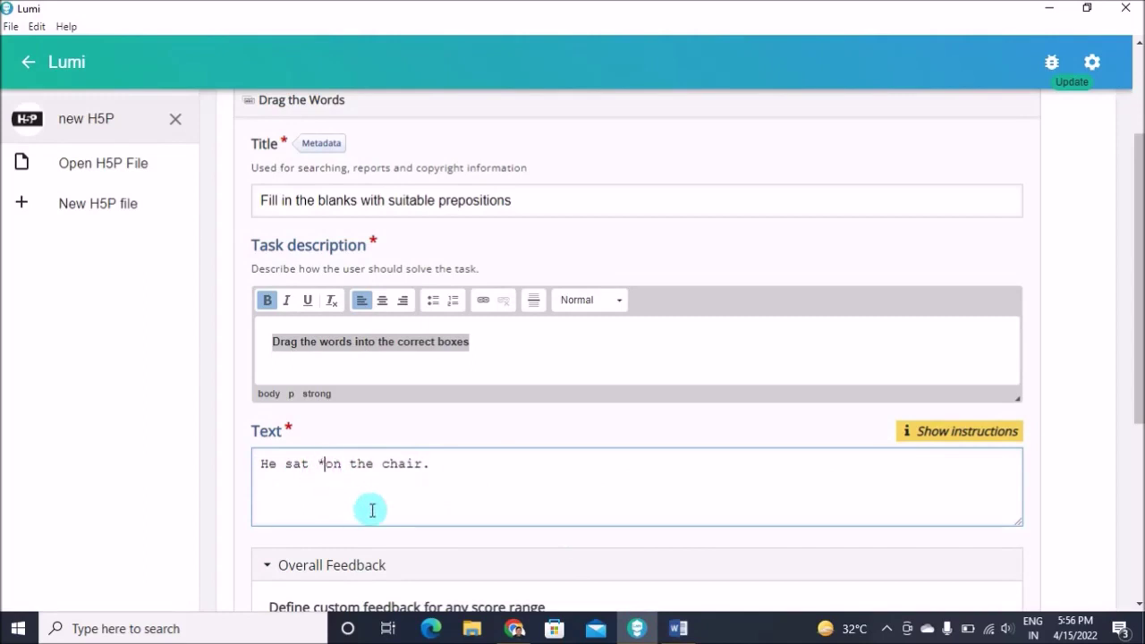
click(341, 466)
text(*)
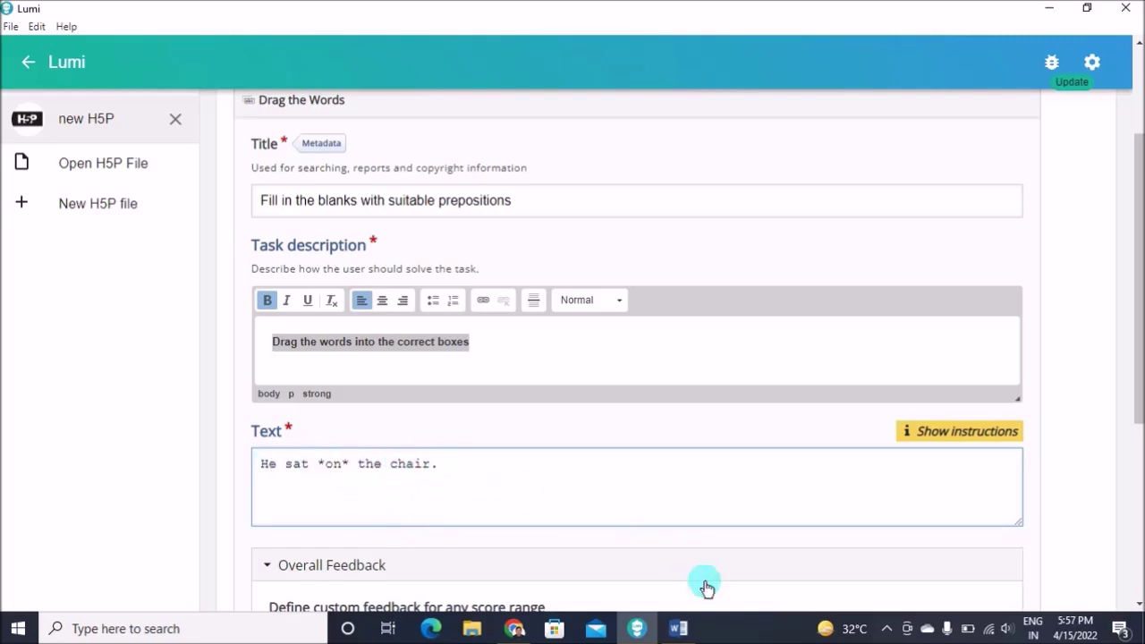
Step: Copy "There is some milk in the fridge." from the Word document onto a new line of the Text field in Lumi
click(679, 627)
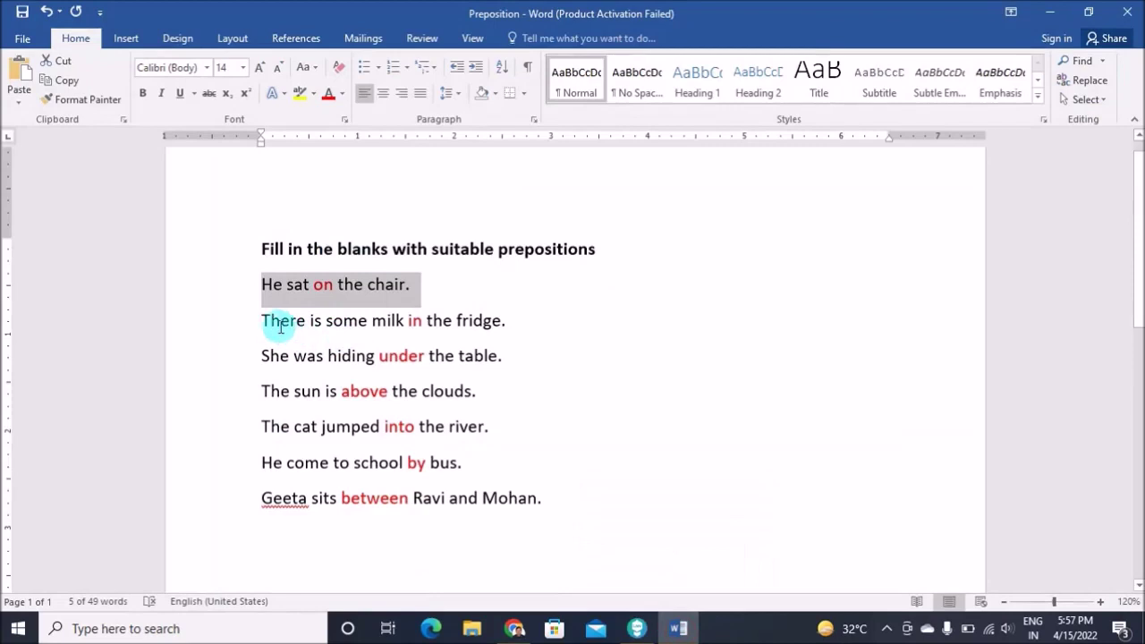
drag(262, 322, 519, 327)
key(ctrl+c)
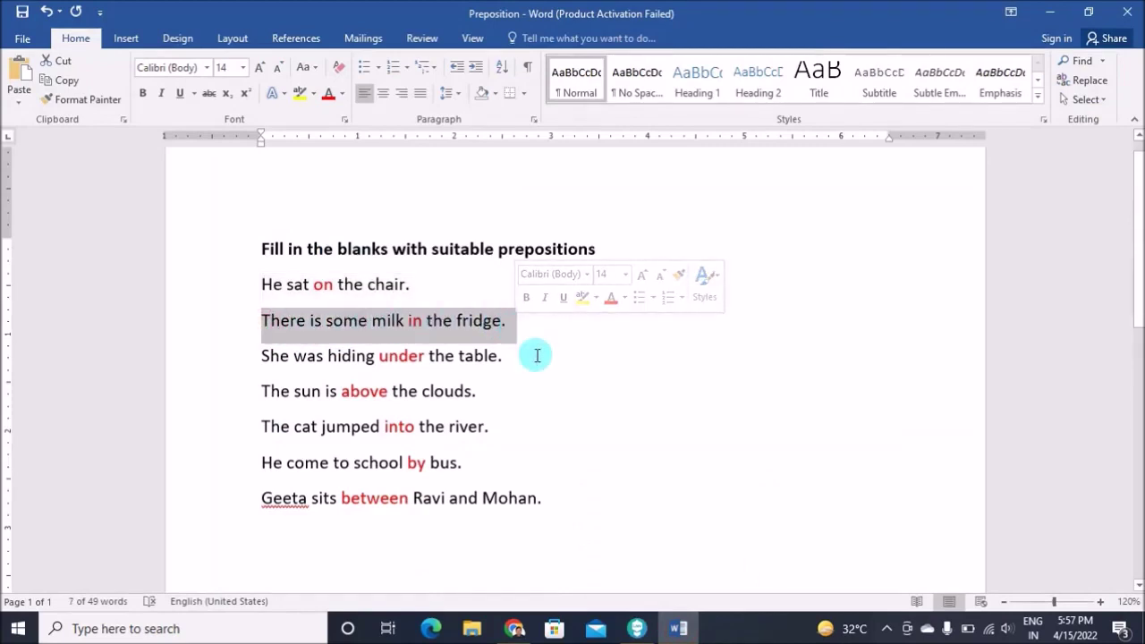
click(637, 627)
click(448, 468)
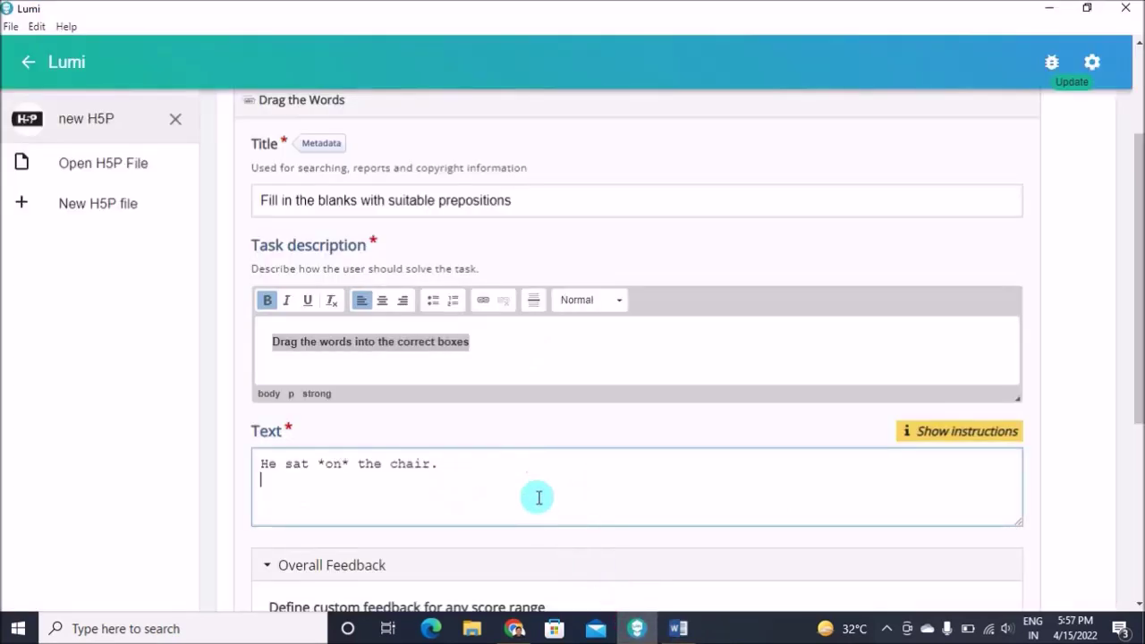
key(ctrl+v)
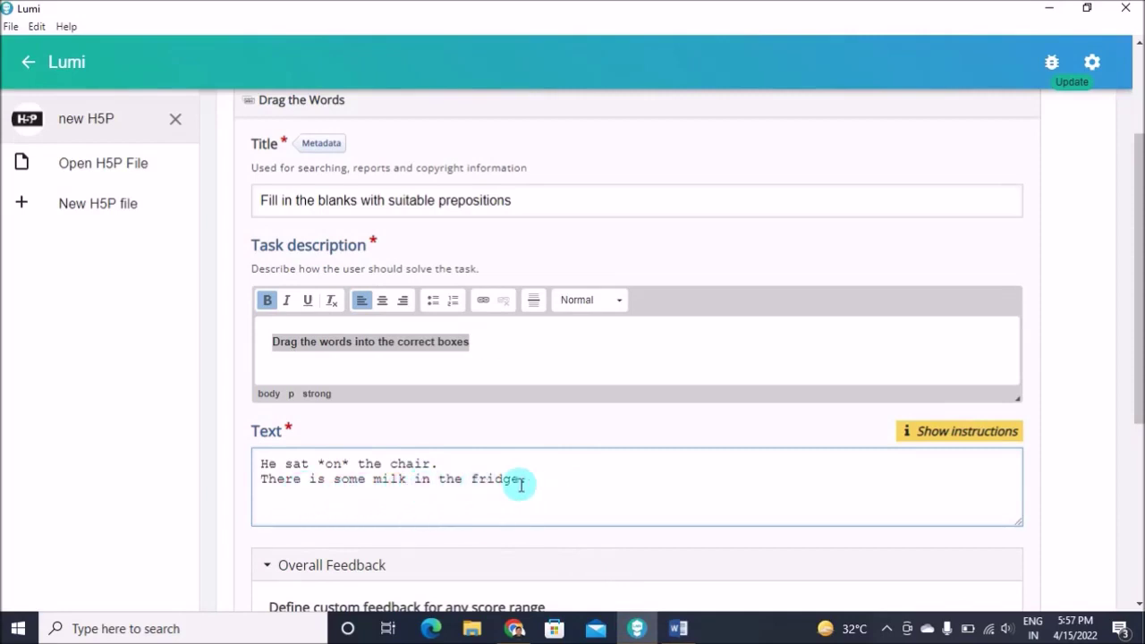
Step: Enclose "in" in the second sentence in asterisks to make it a draggable word
click(413, 479)
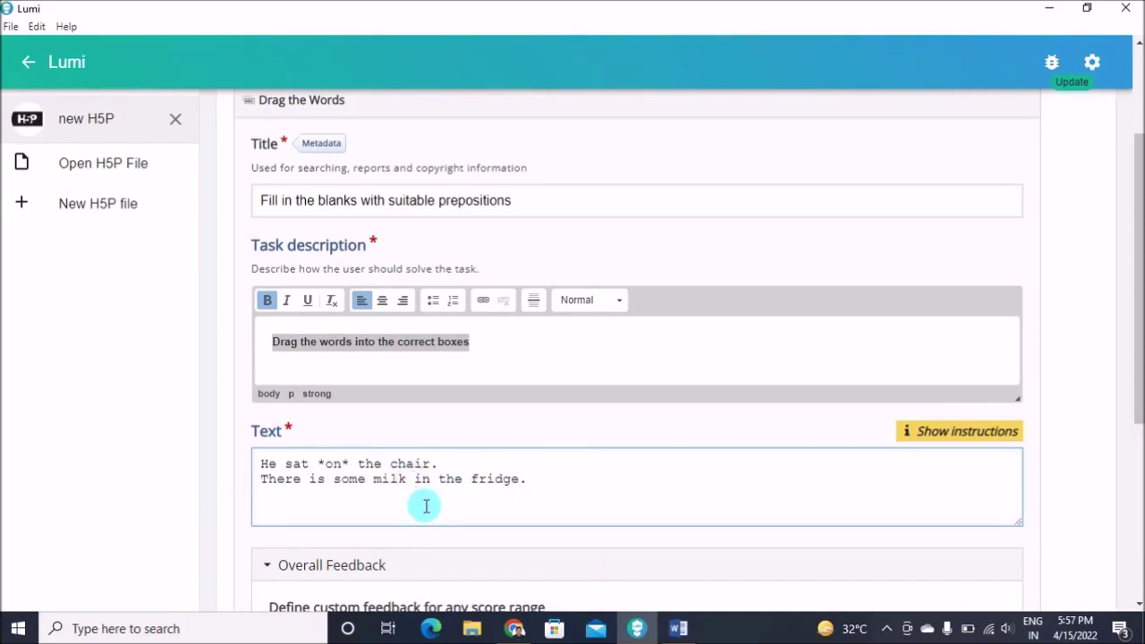
double_click(435, 483)
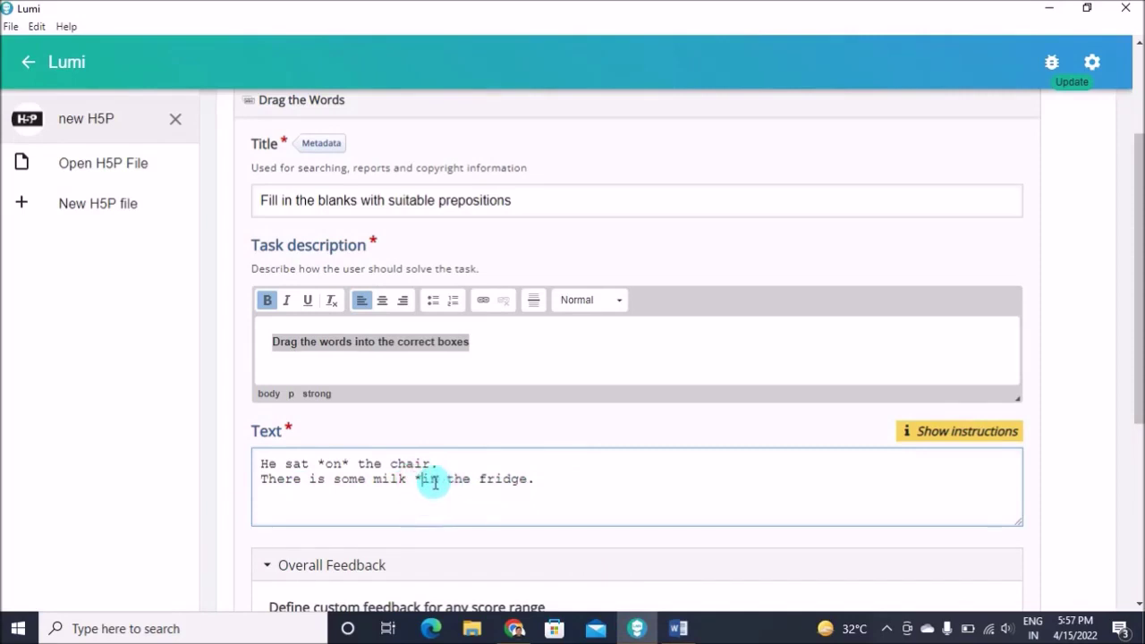
click(438, 480)
text(*)
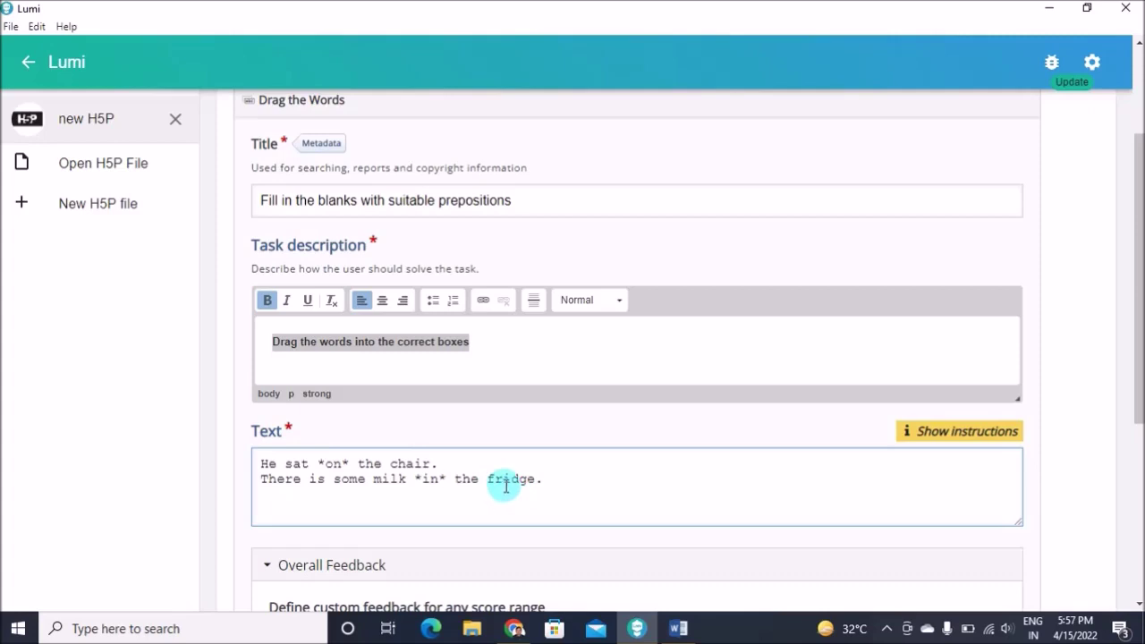
Step: Test the exercise in preview by placing "on" before "the chair" and "in" before "the fridge", and check the answers
scroll(536, 483, up, 3)
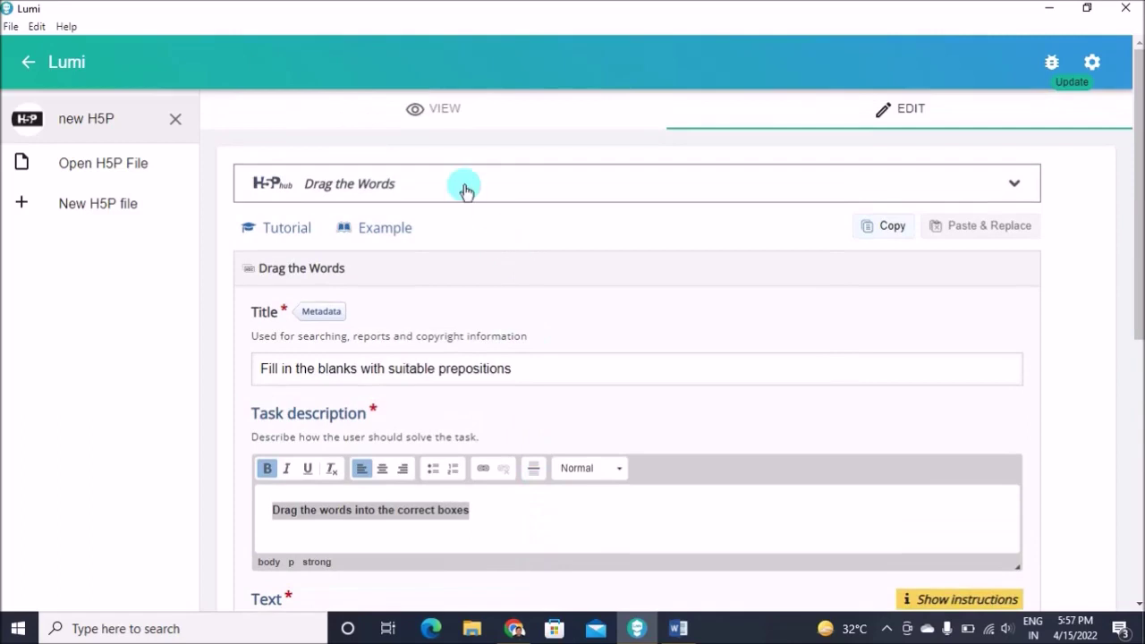
scroll(537, 500, down, 2)
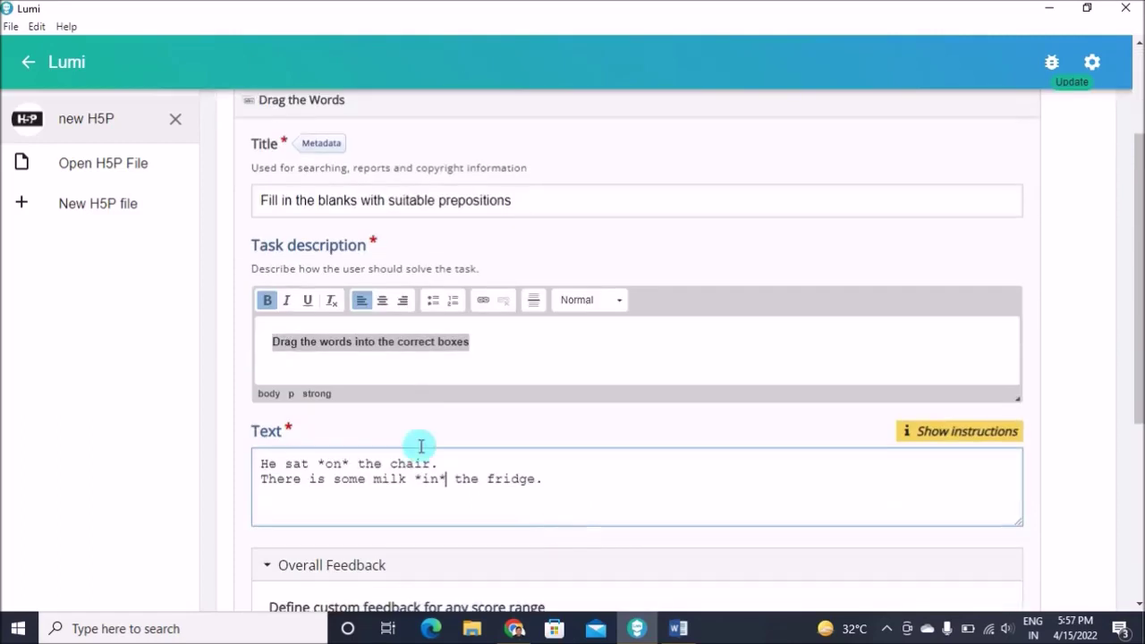
scroll(573, 488, up, 2)
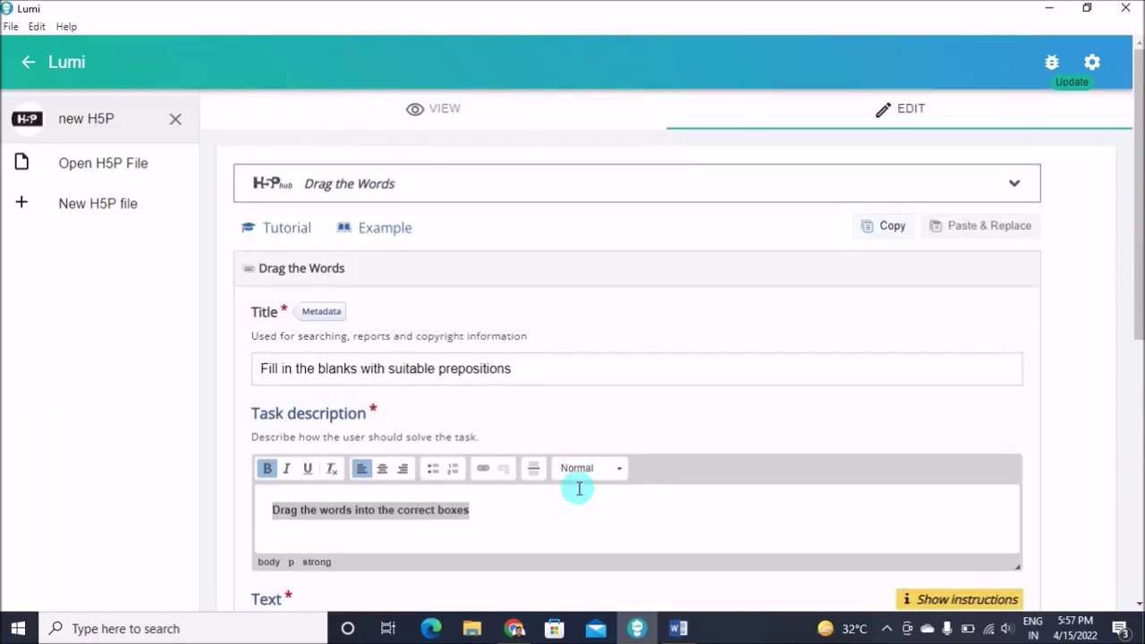
click(440, 118)
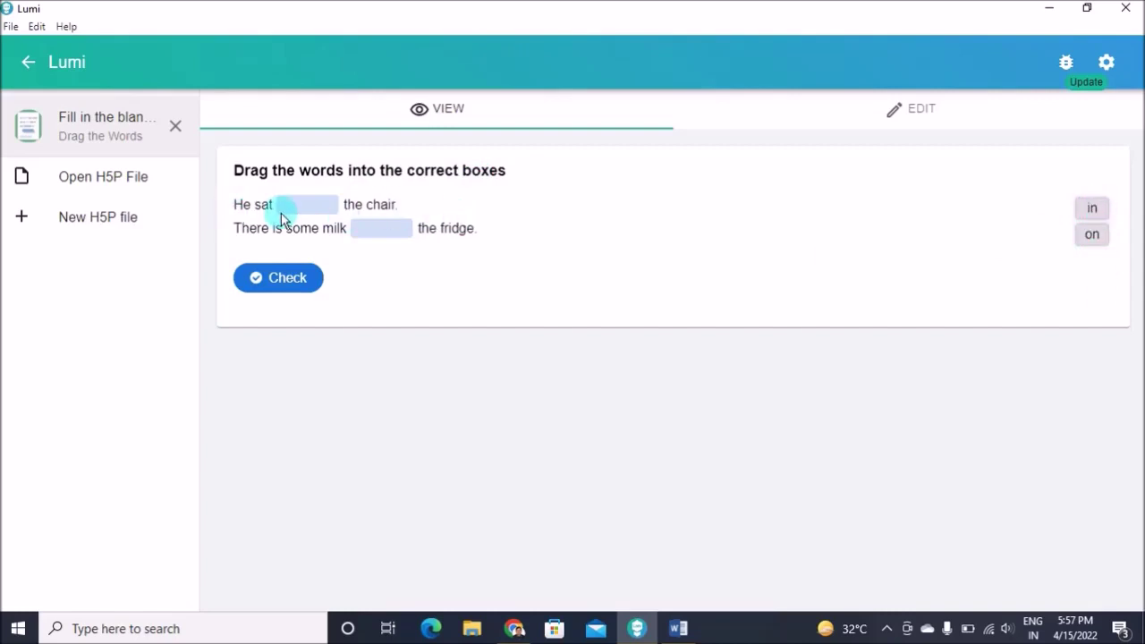
drag(1086, 211, 325, 213)
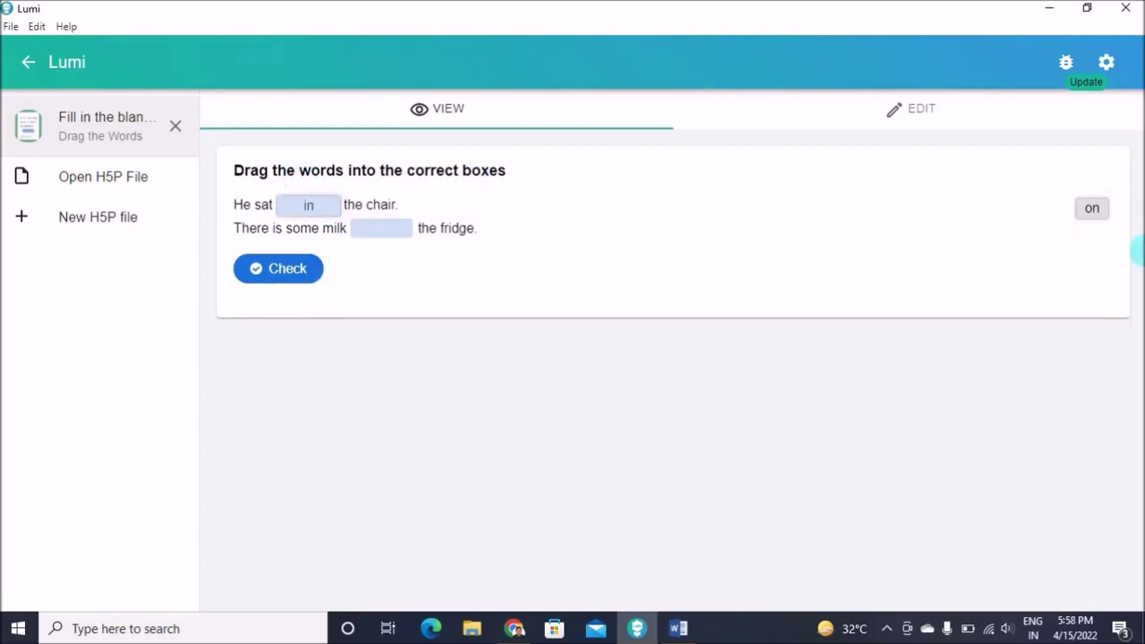
click(308, 211)
drag(307, 208, 382, 231)
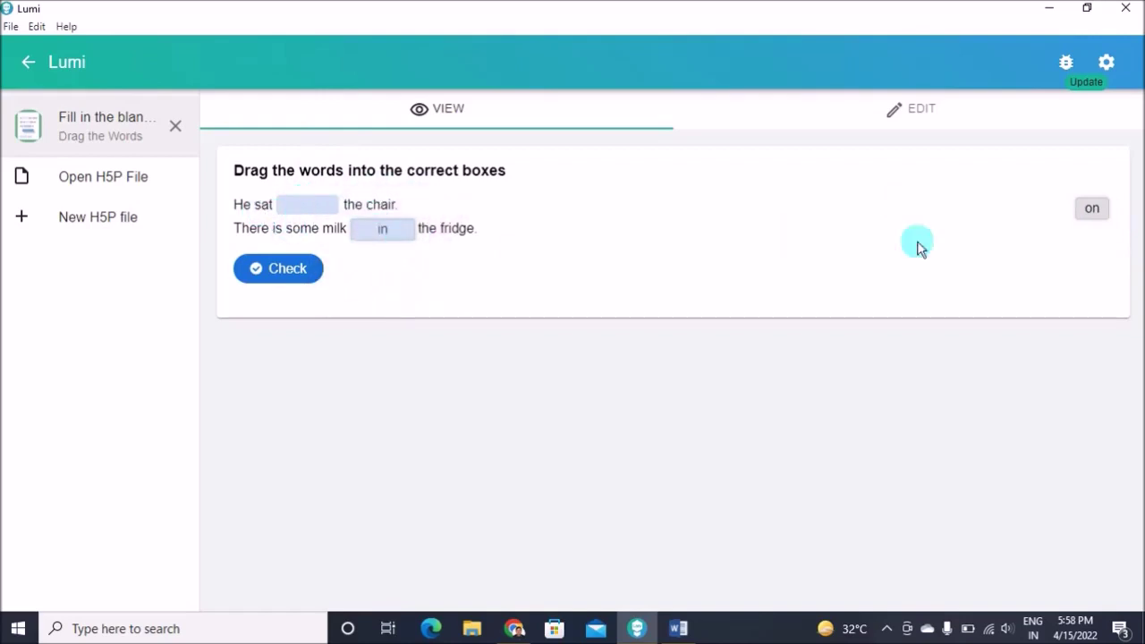
drag(1109, 219, 312, 153)
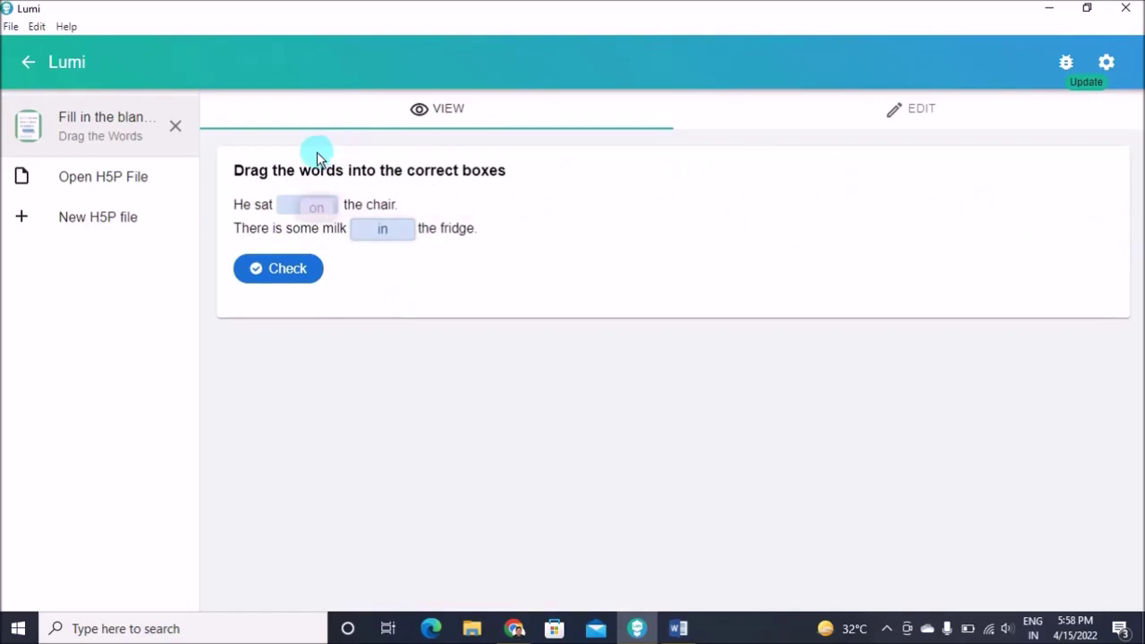
click(293, 275)
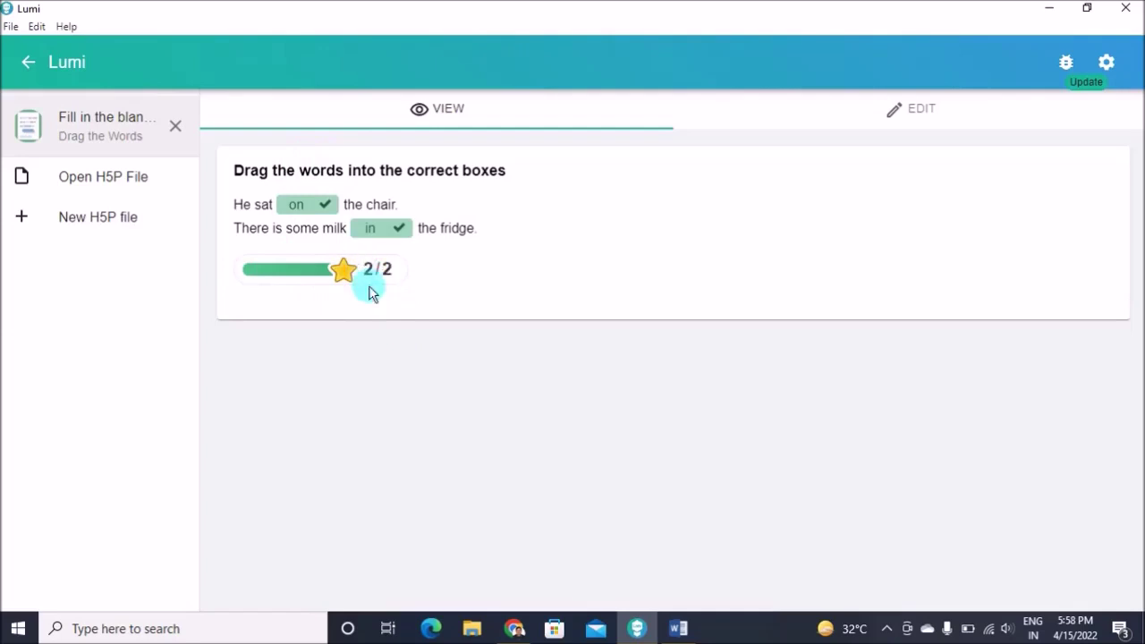
drag(362, 227, 370, 268)
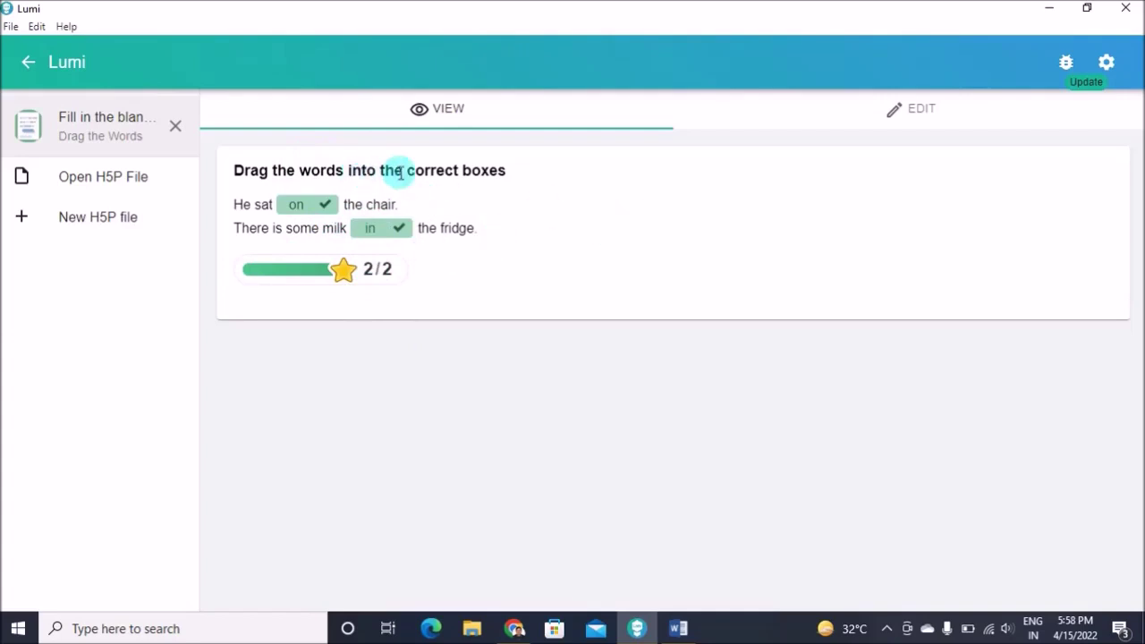
Step: Return to editing the exercise and append "suitable prepositions" from the title to the end of the task description
click(925, 111)
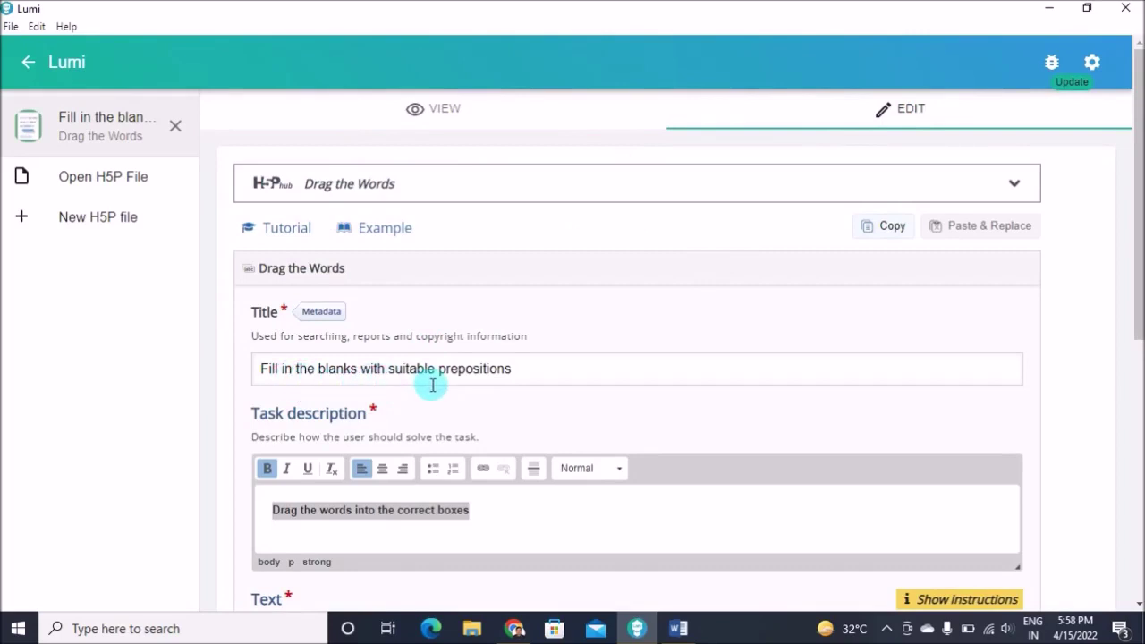
click(388, 528)
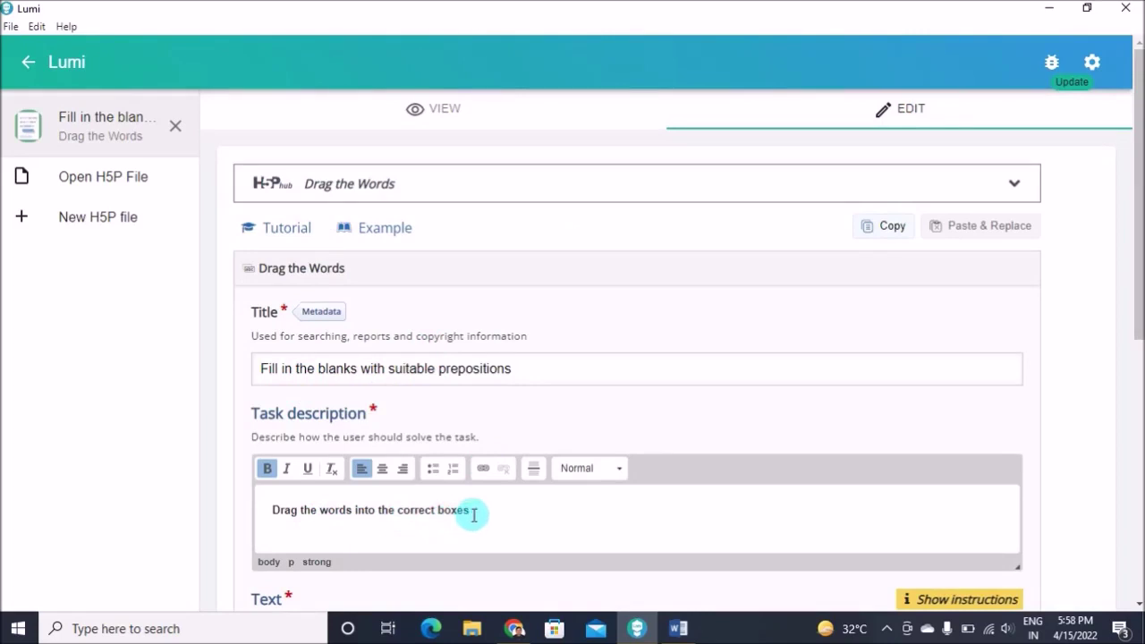
drag(390, 370, 520, 369)
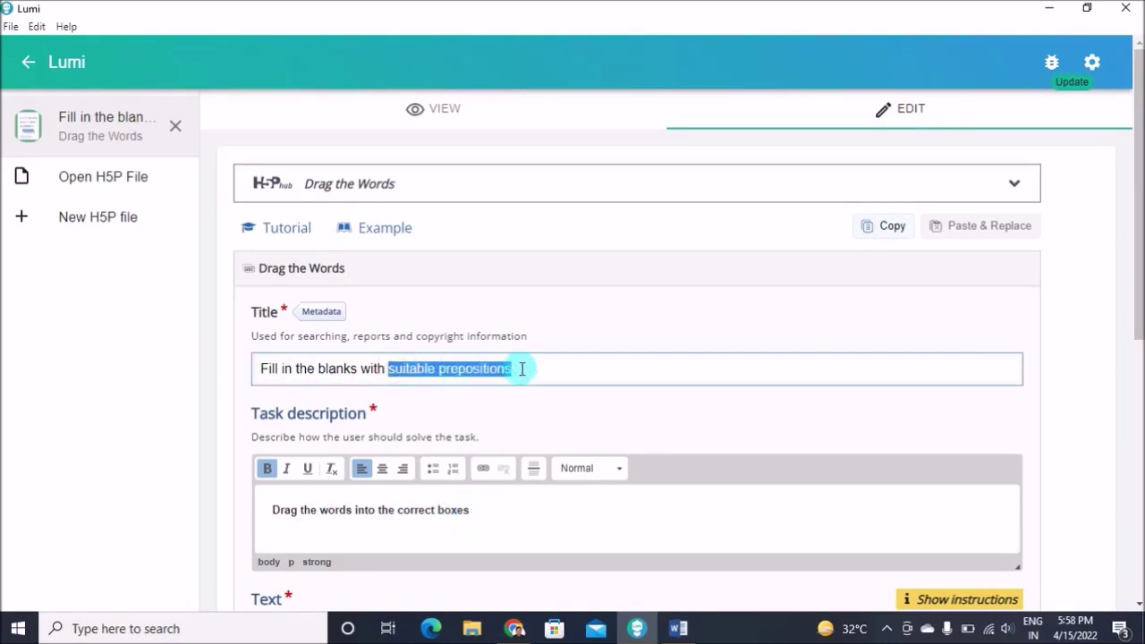
click(481, 512)
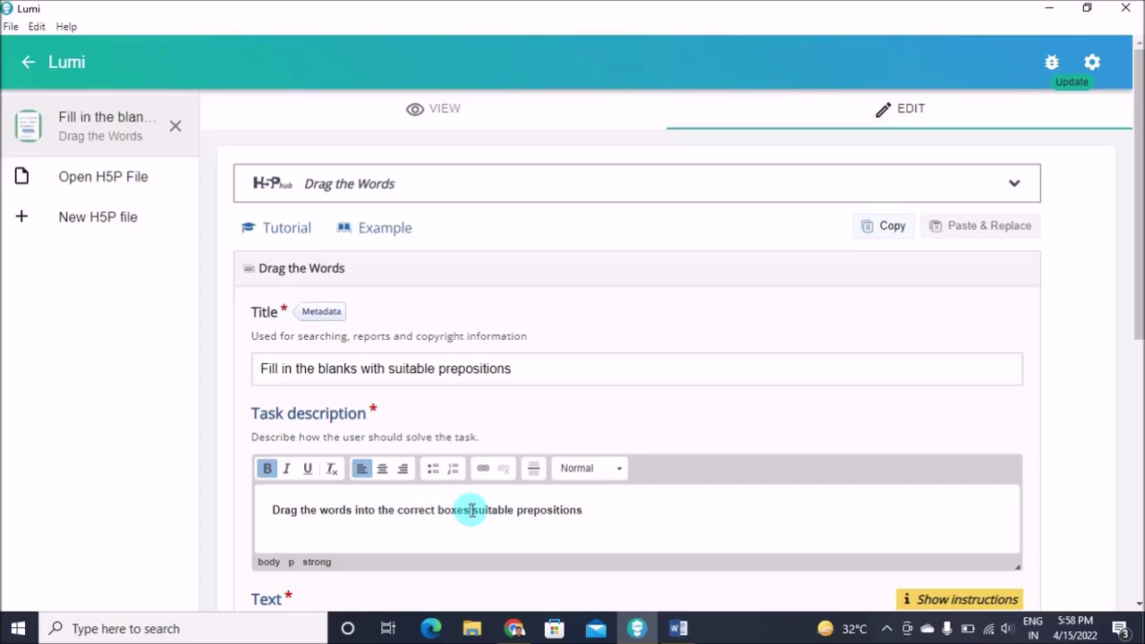
Step: Copy "suitable prepositions" to just after "Drag the words" in the task description and enclose it in parentheses
drag(471, 510, 590, 508)
key(ctrl+c)
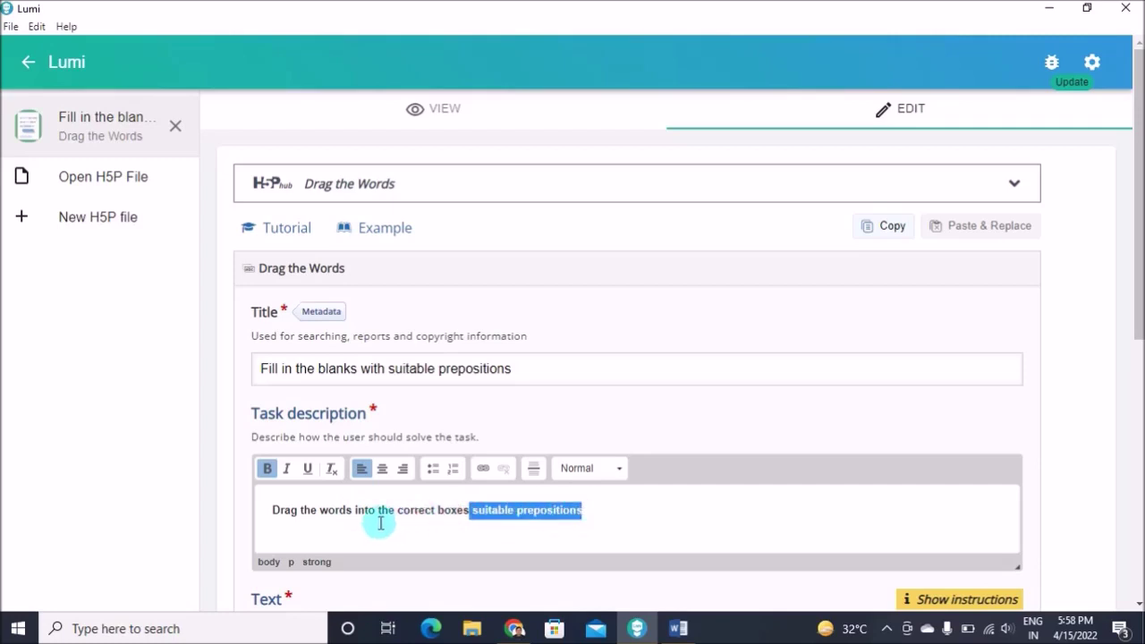
click(355, 511)
key(ctrl+v)
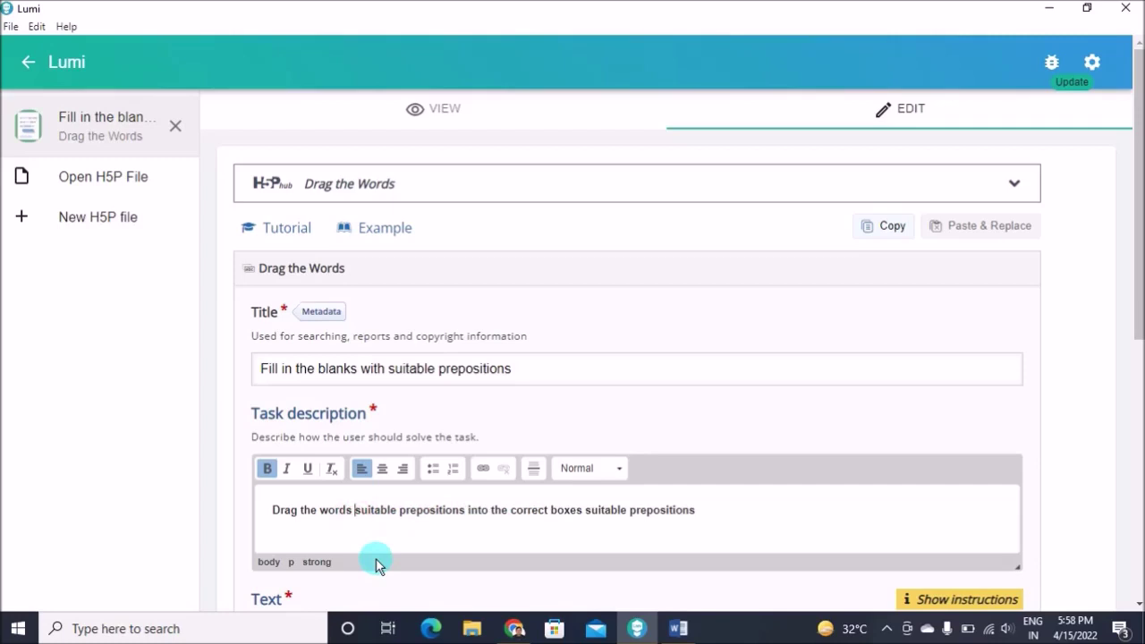
text(()
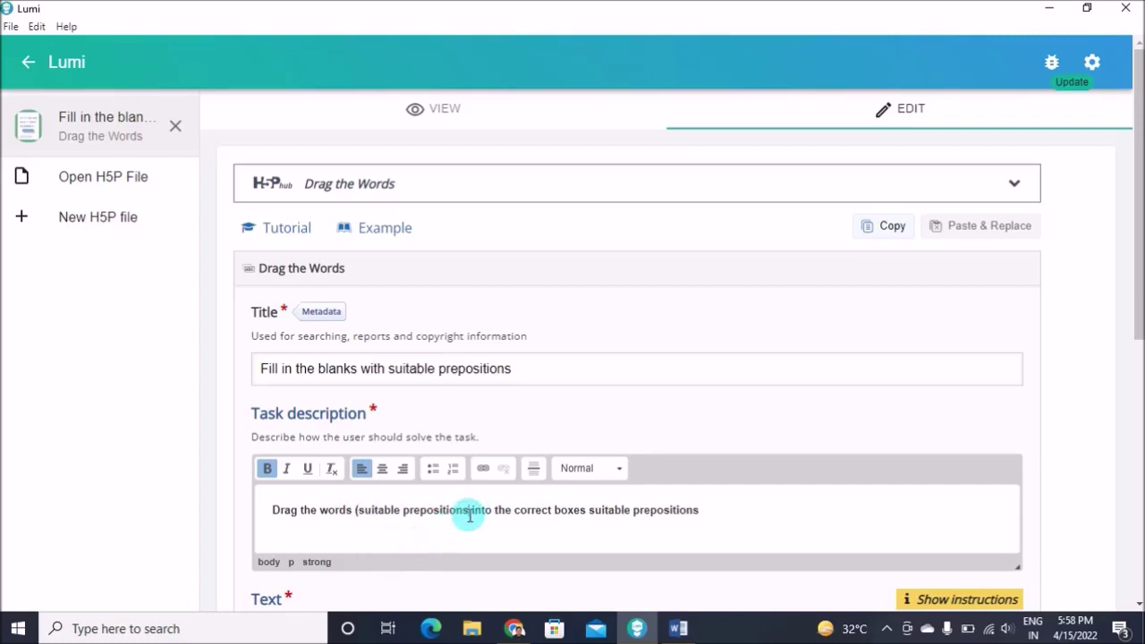
text())
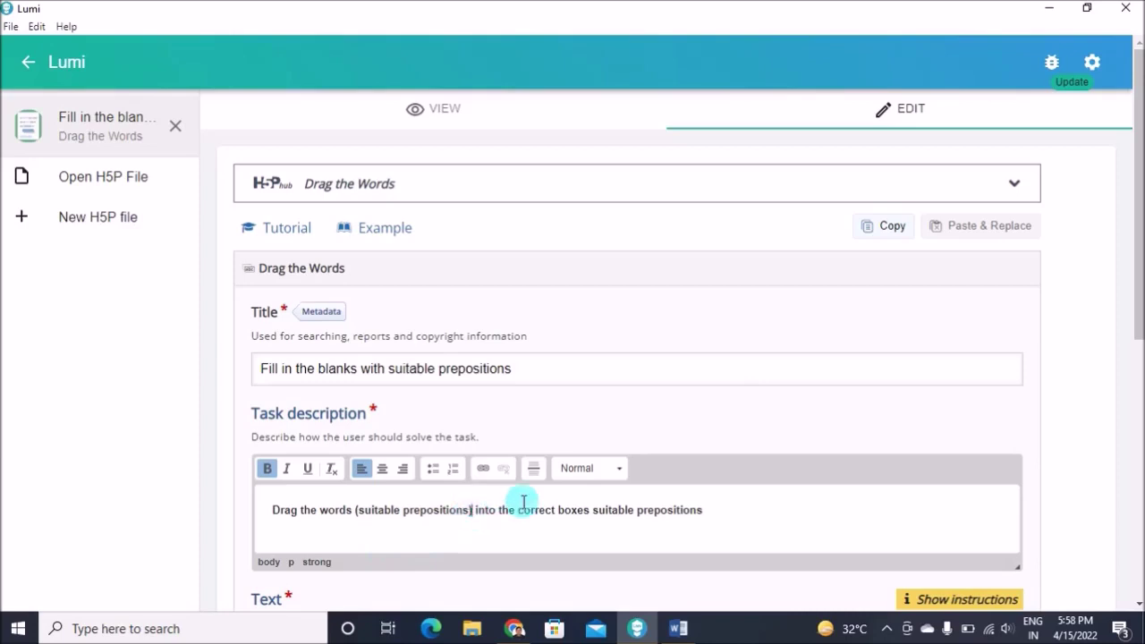
Step: Delete the extra "suitable prepositions" from the end of the task description, after "boxes"
drag(591, 510, 715, 501)
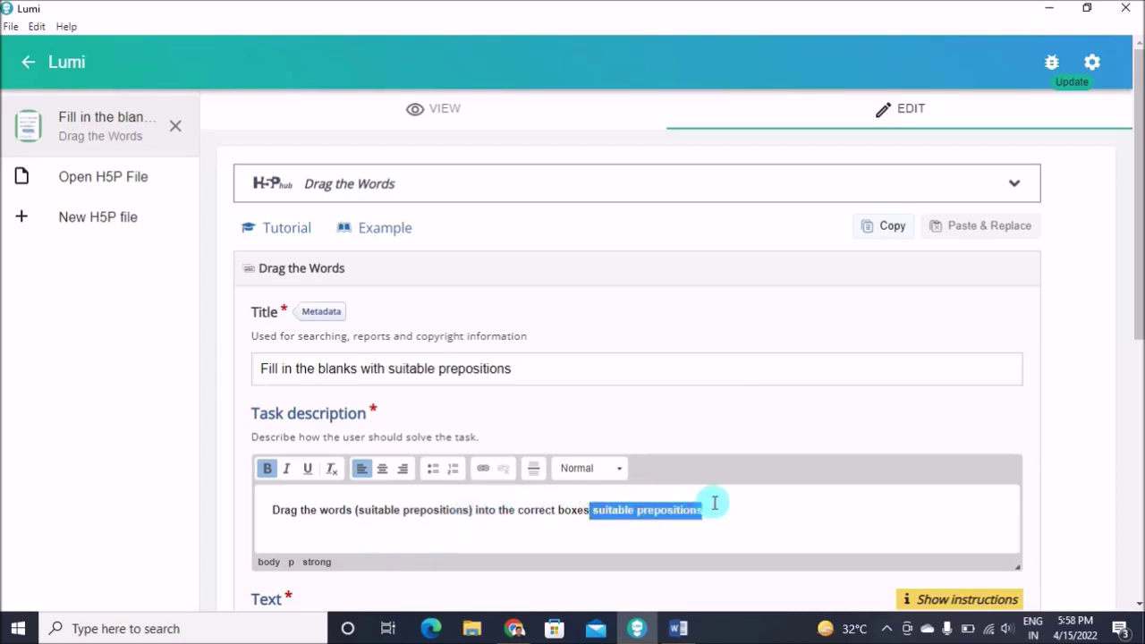
key(BackSpace)
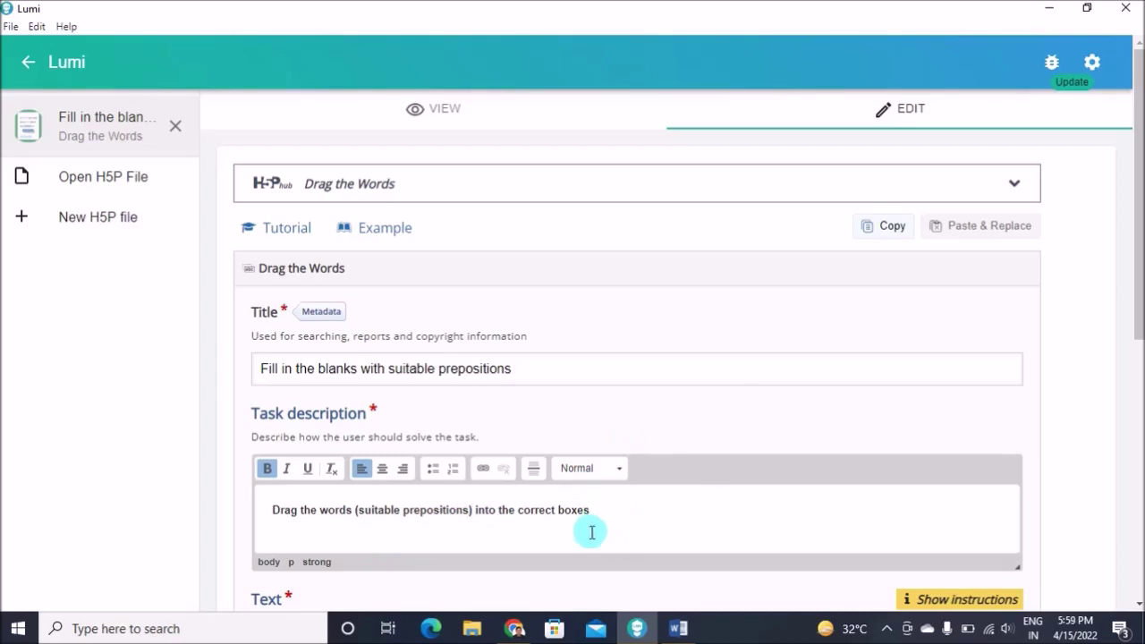
Step: Copy the last five sentences, starting with "She was hiding under the table.", from the Word document and paste them below the second sentence in Lumi's exercise text
scroll(581, 524, down, 2)
scroll(557, 514, down, 1)
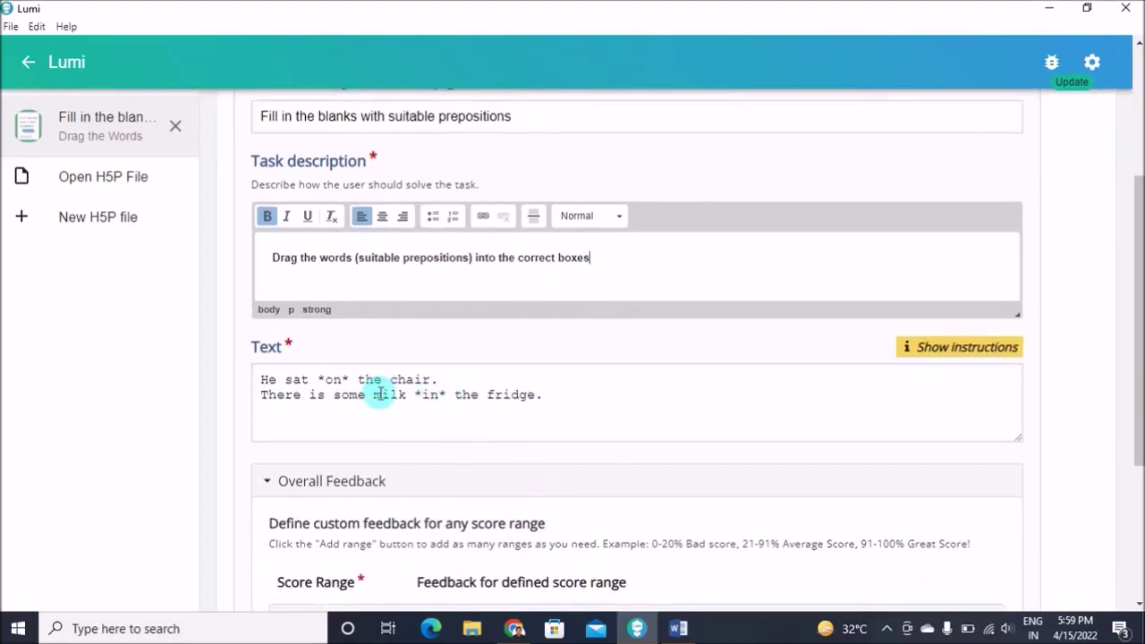
click(545, 394)
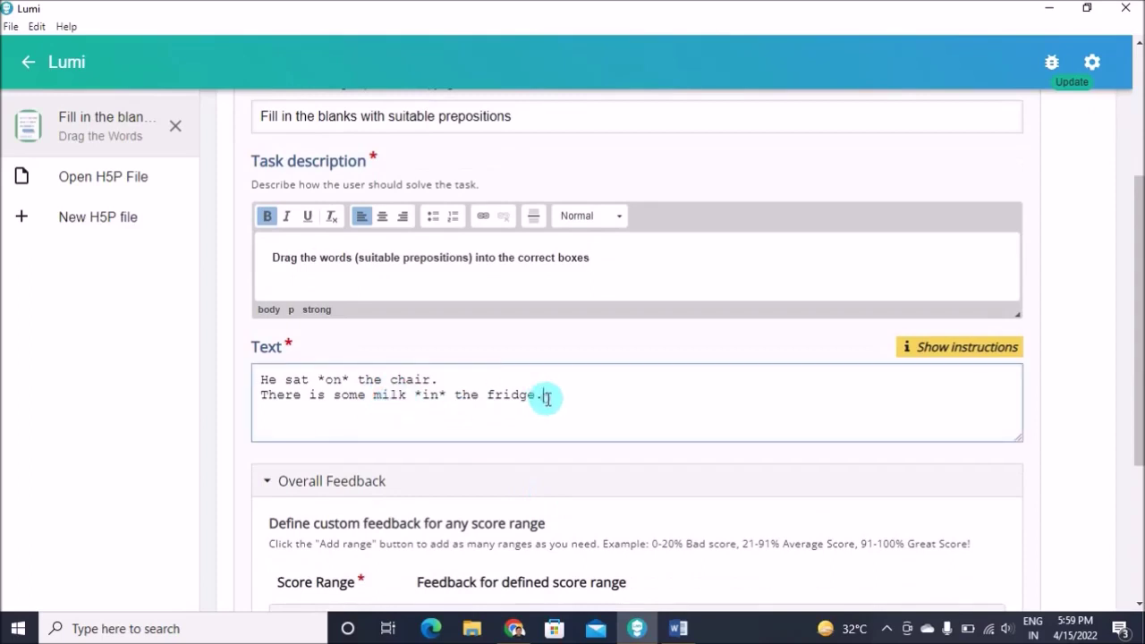
click(414, 398)
click(622, 398)
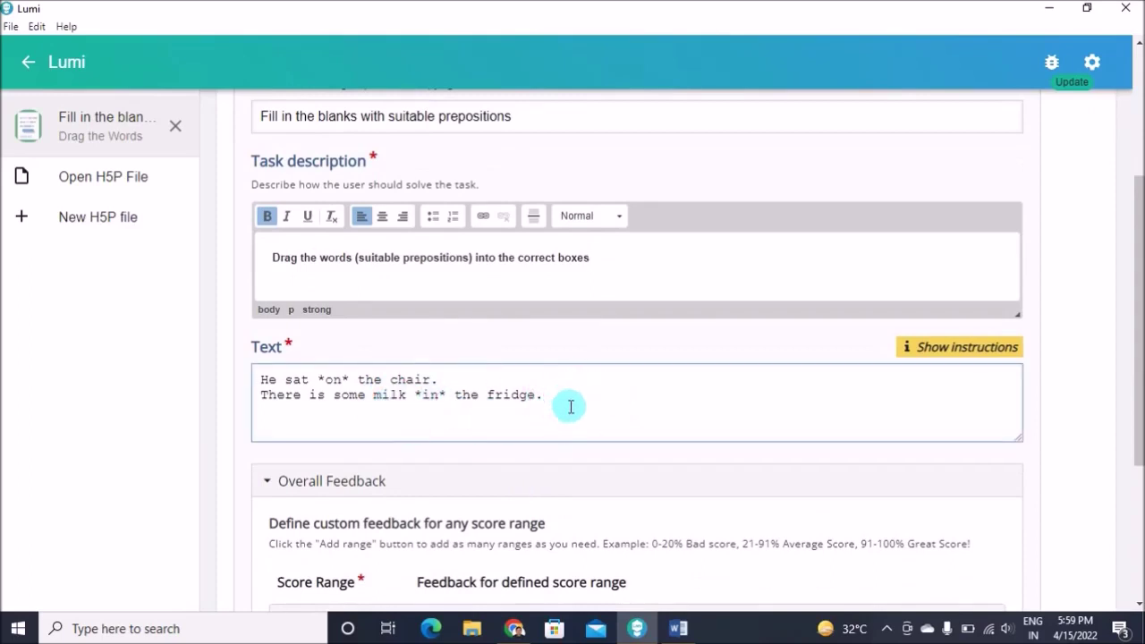
click(673, 628)
click(585, 414)
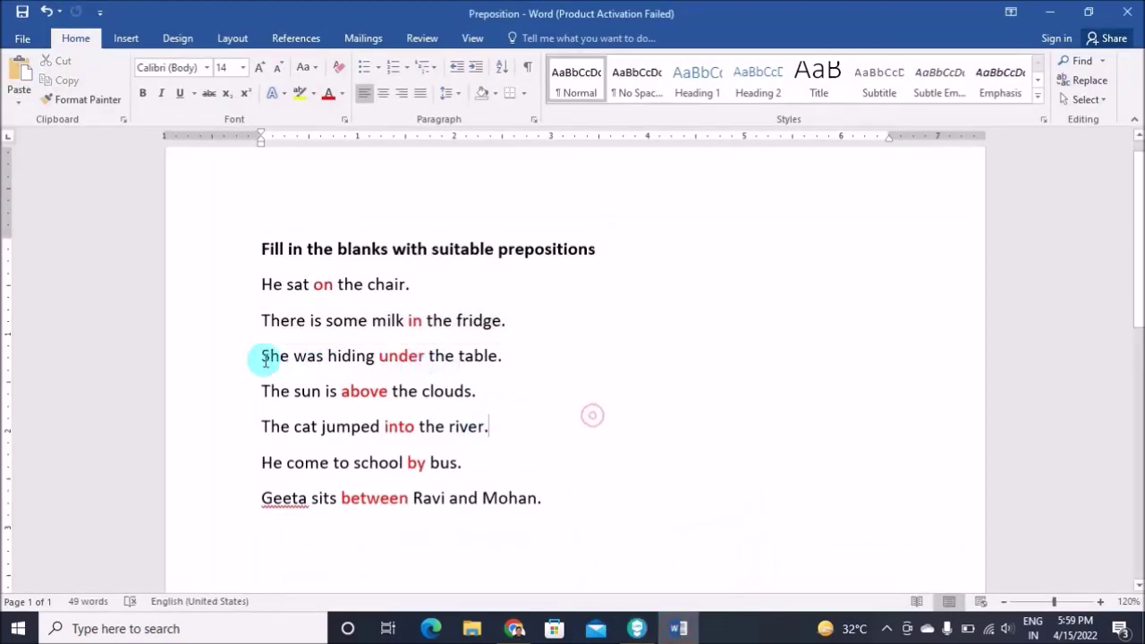
drag(259, 355, 543, 494)
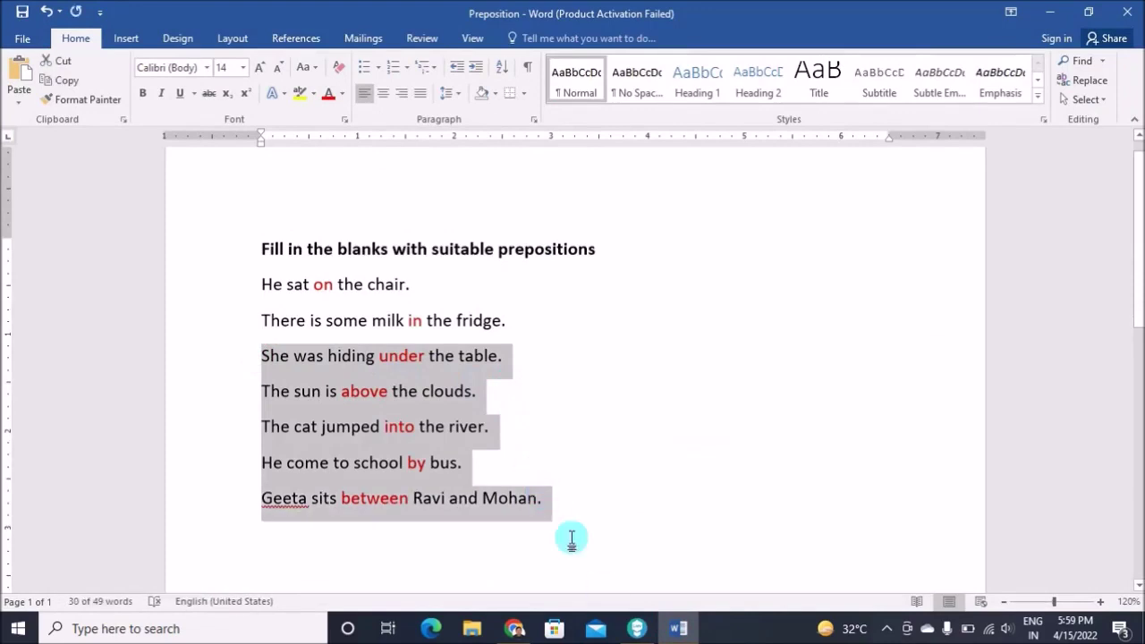
click(637, 627)
click(412, 437)
key(ctrl+v)
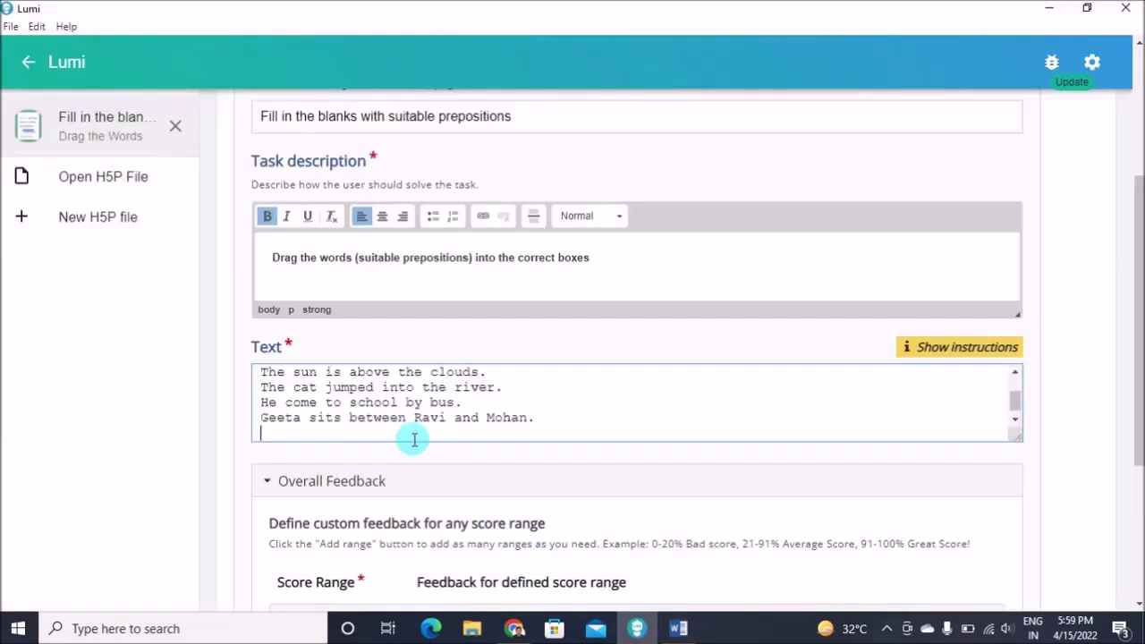
Step: Enclose "under" in the third sentence and "above" in the fourth sentence in asterisks to make them draggable
scroll(561, 436, up, 2)
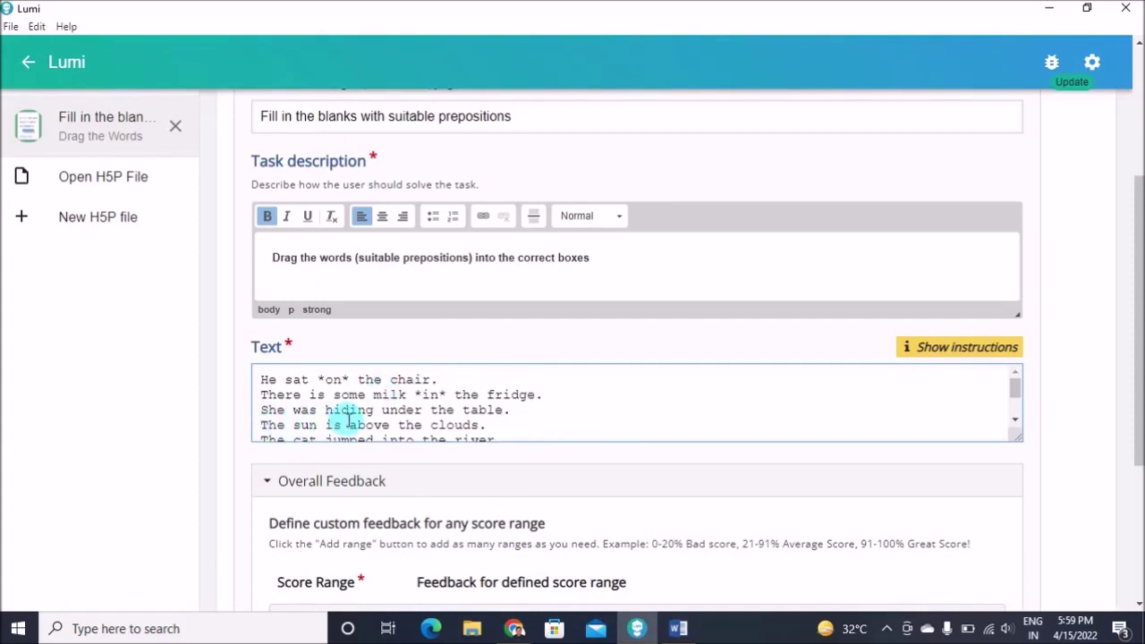
click(382, 411)
text(*)
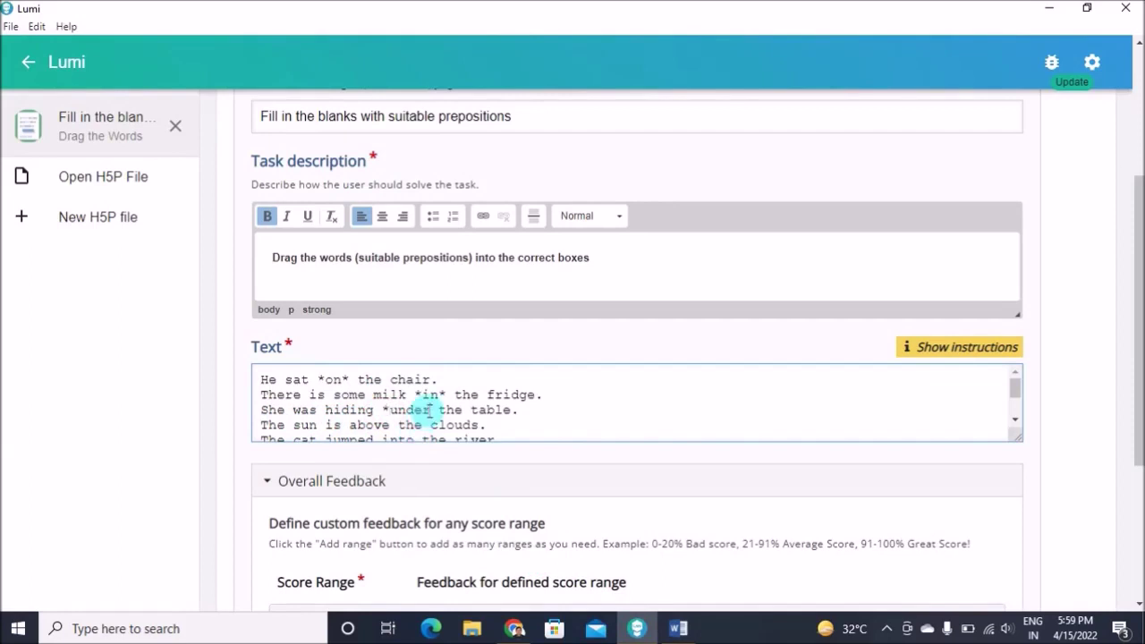
click(350, 426)
text(*)
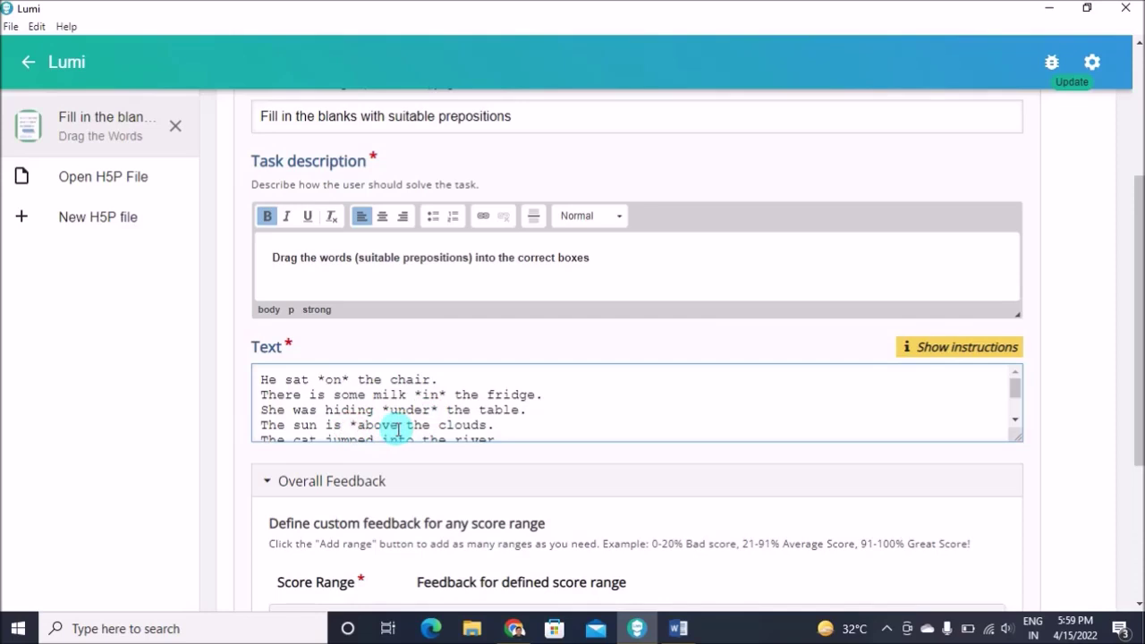
Step: Enclose "into", "by" and "between" in the last three sentences in asterisks to make them draggable
scroll(539, 417, down, 1)
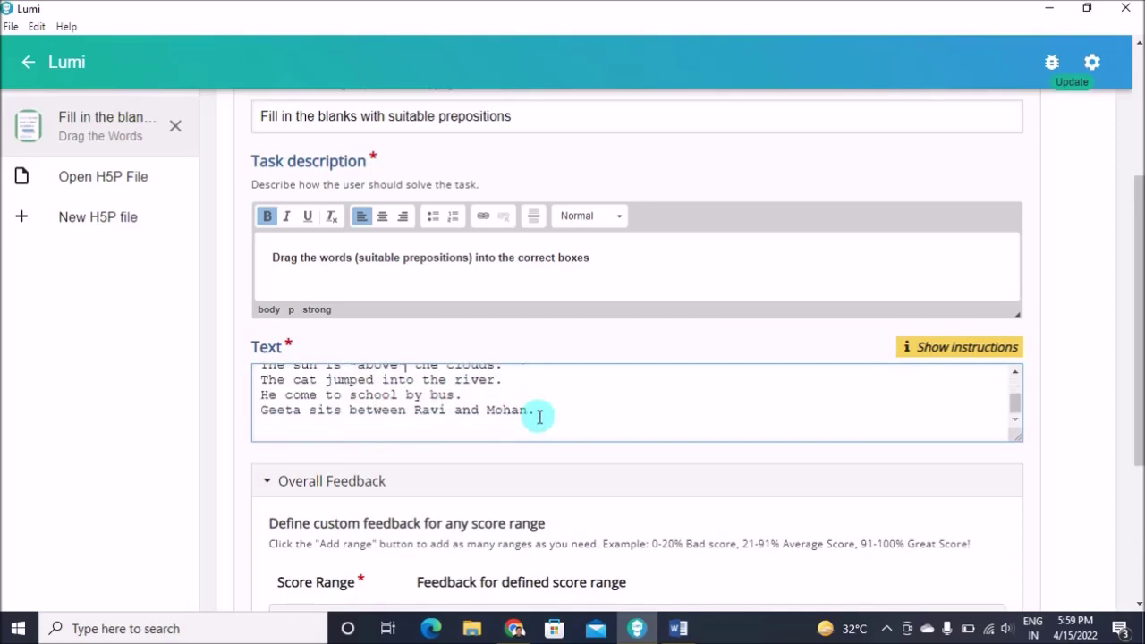
click(380, 380)
text(*)
click(415, 380)
text(*by)
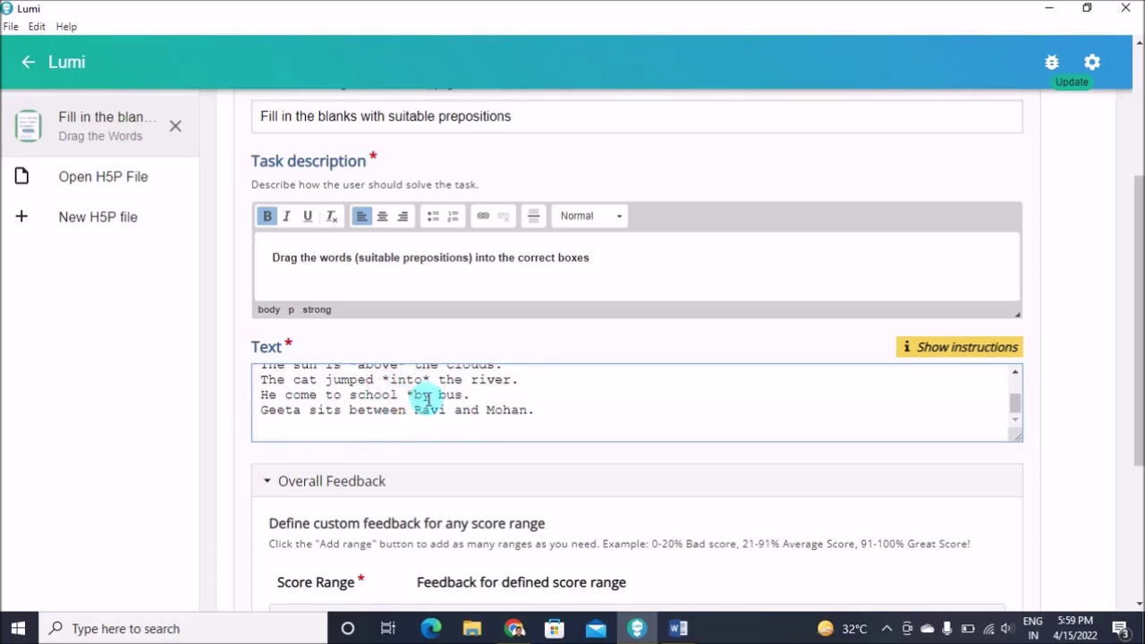
text(*)
click(349, 412)
text(*)
click(415, 412)
text(*)
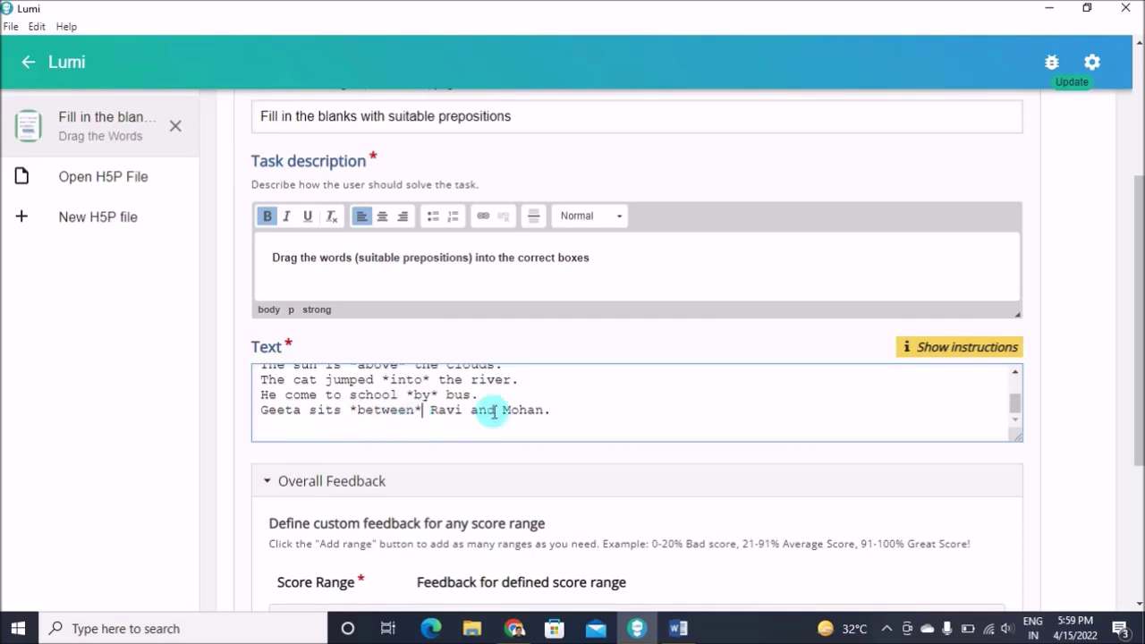
Step: Review the marked sentences in the exercise text and preview the exercise with all its blanks
drag(1013, 410, 1014, 373)
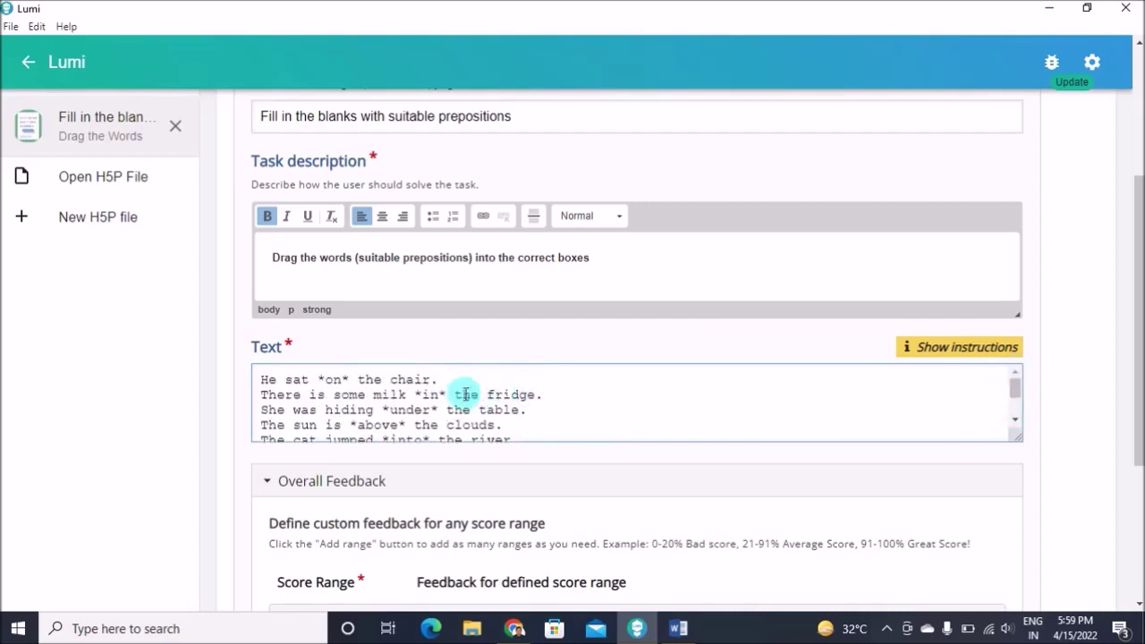
scroll(545, 460, down, 2)
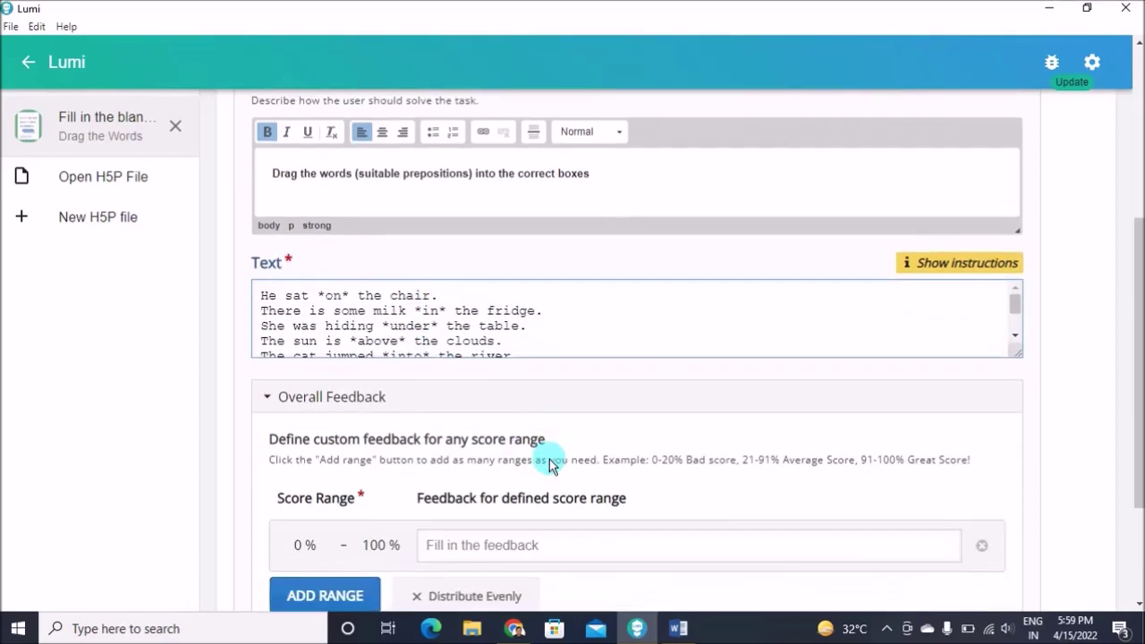
scroll(550, 458, up, 5)
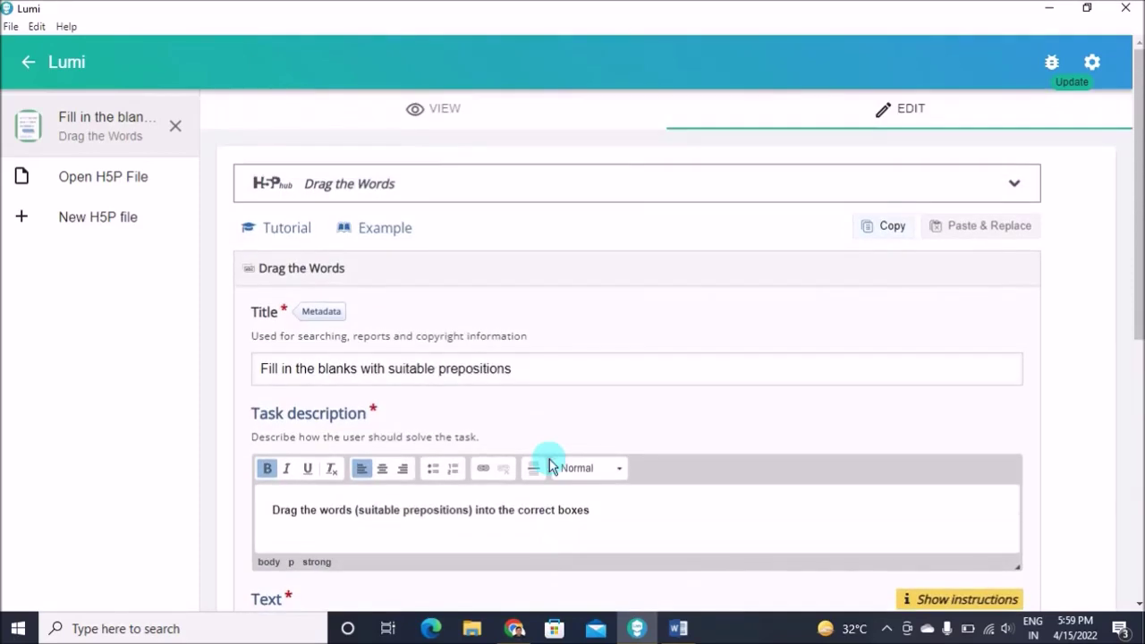
click(437, 114)
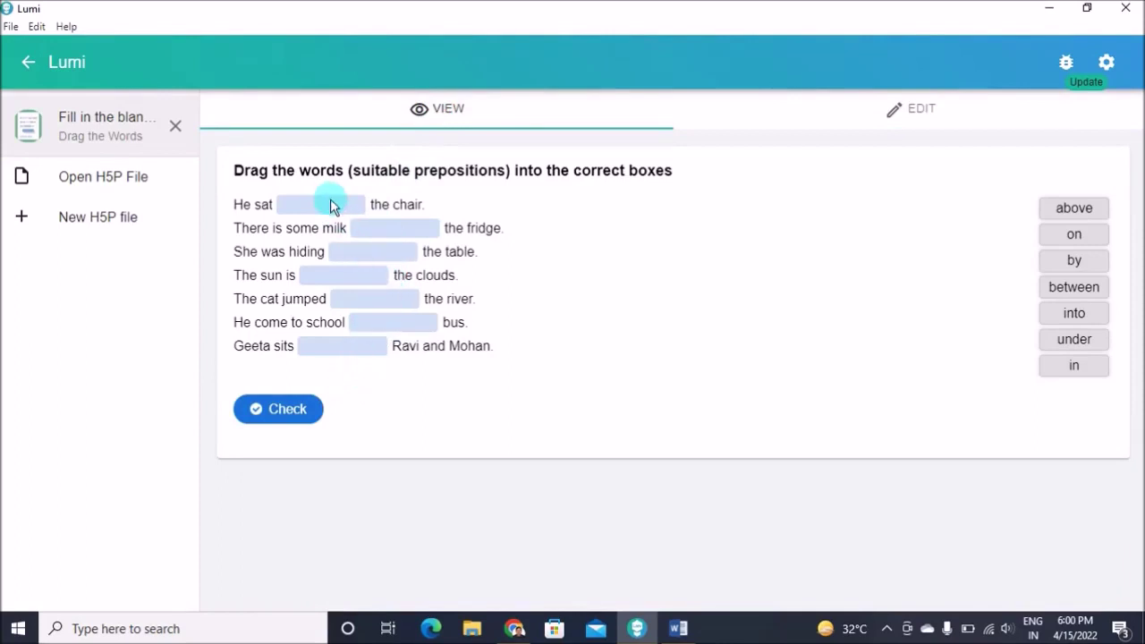
Step: Return to editing and add an overall feedback range of 0–33% with the feedback "poor performance"
click(919, 115)
scroll(528, 473, down, 6)
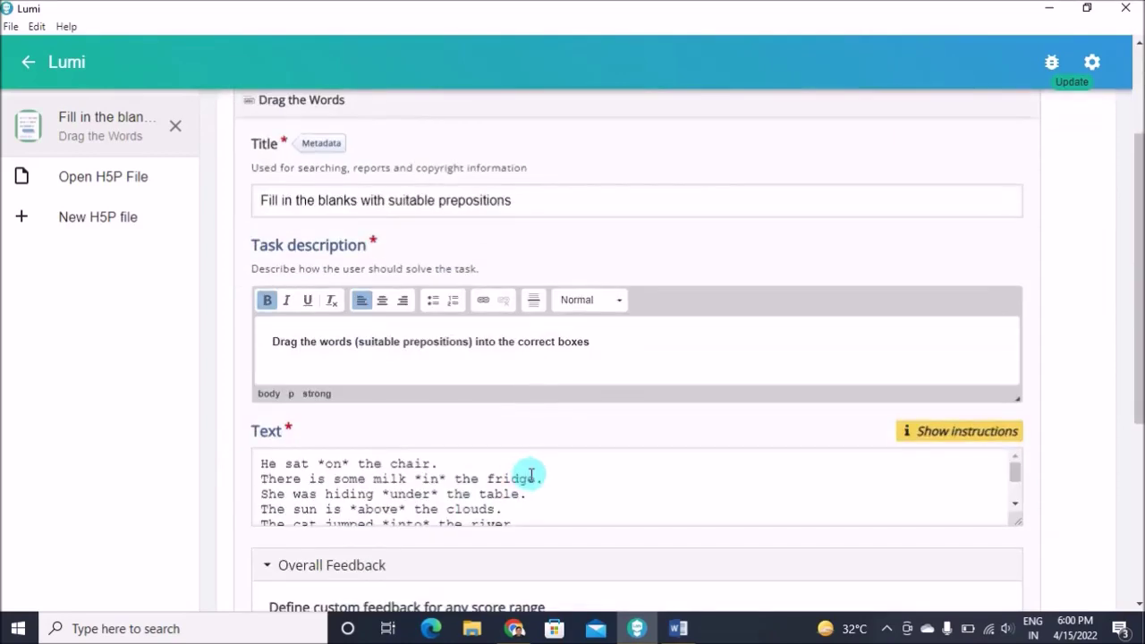
scroll(531, 505, down, 5)
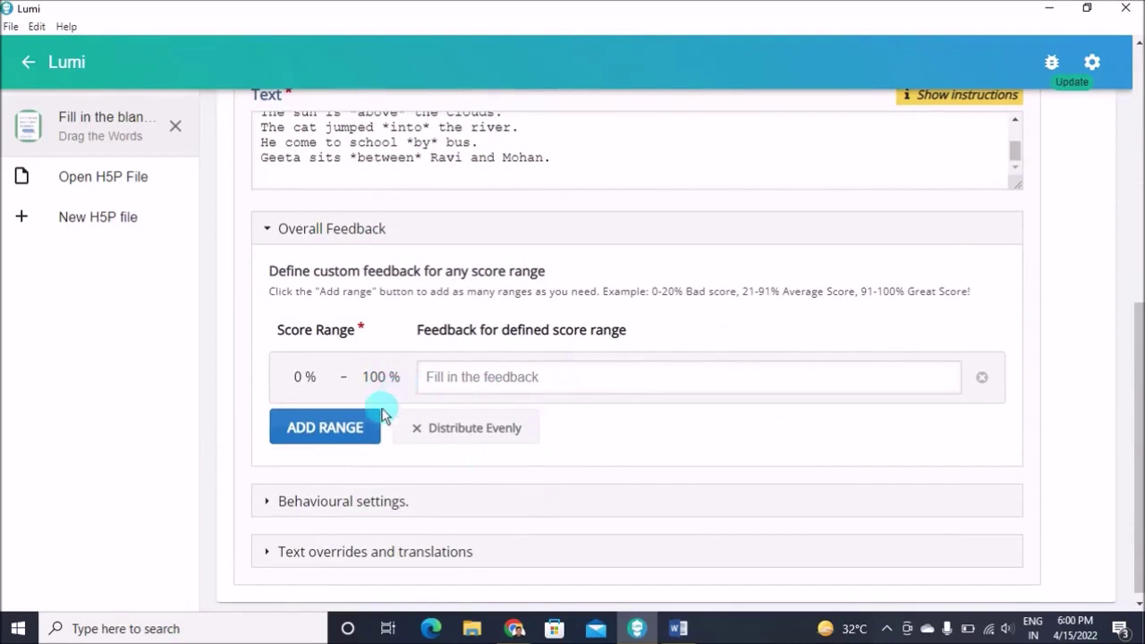
click(357, 432)
click(384, 377)
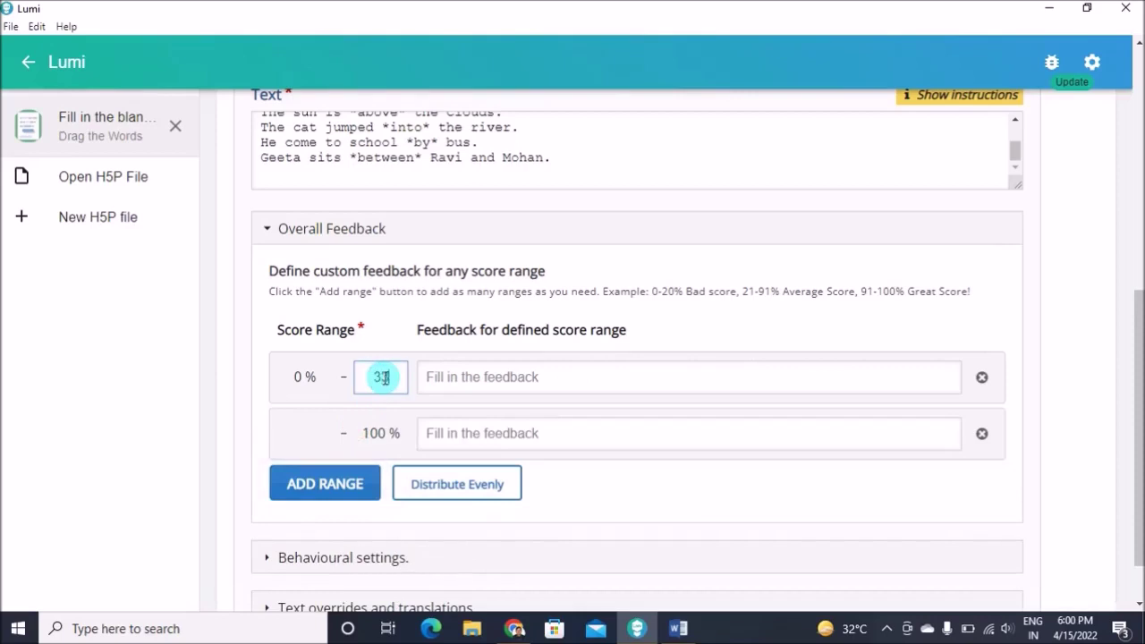
click(559, 378)
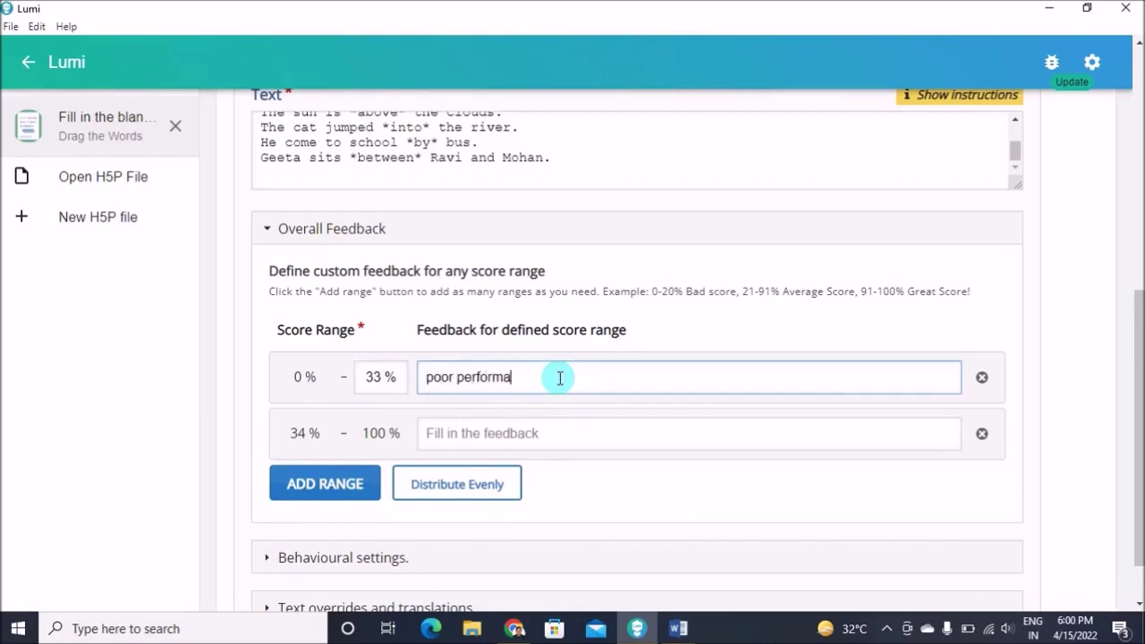
Step: Add another feedback range of 34–60% with the feedback "Satisfactory"
click(332, 487)
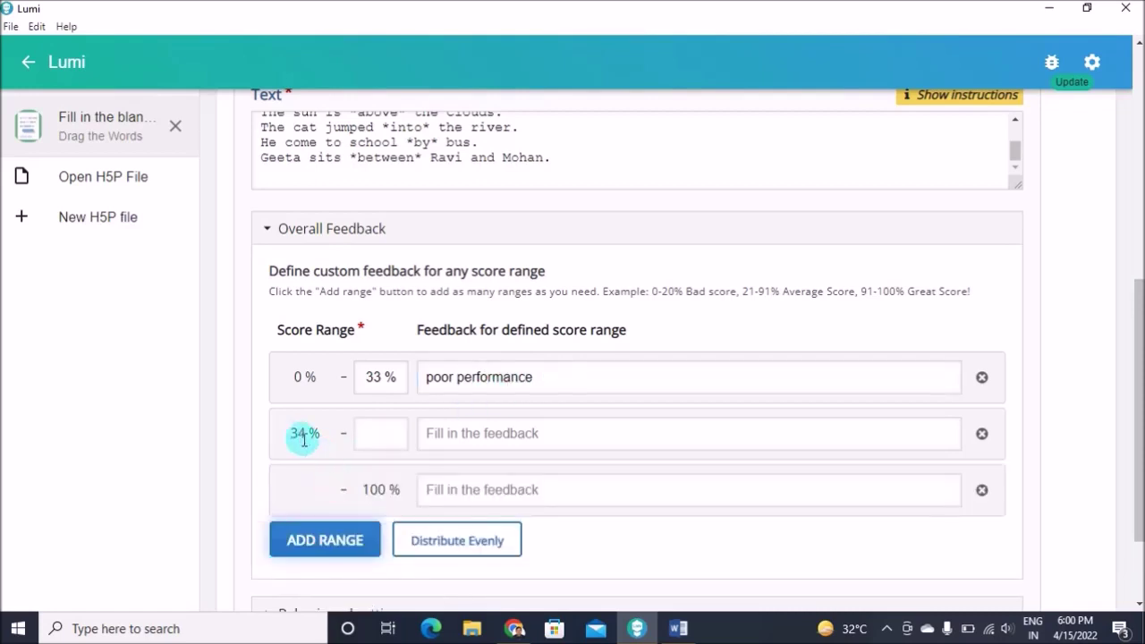
click(390, 438)
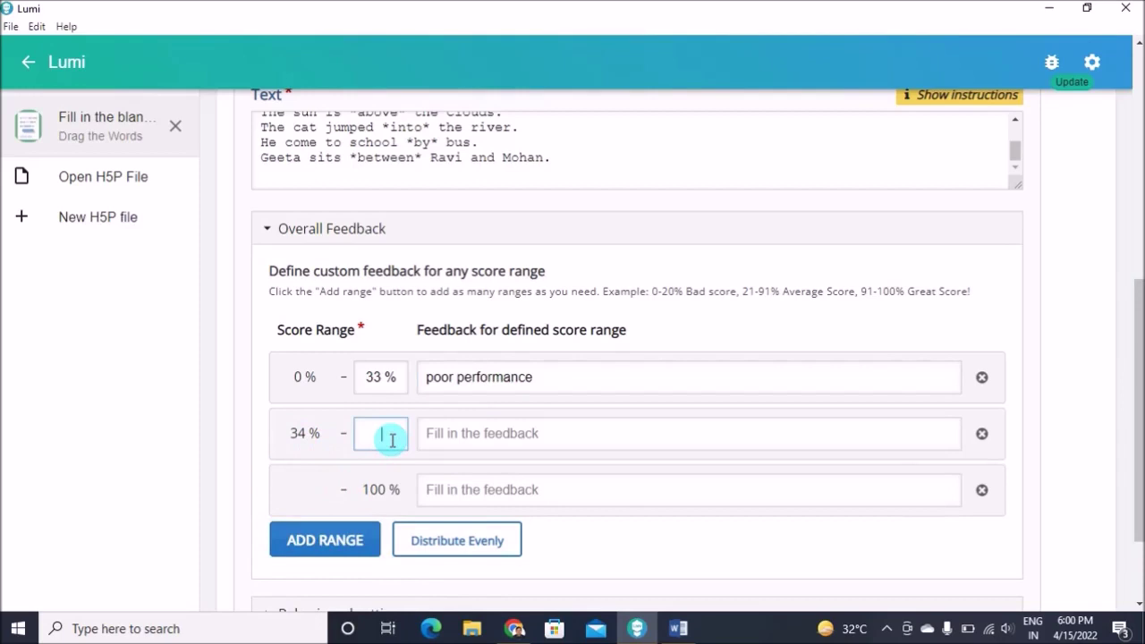
text(60)
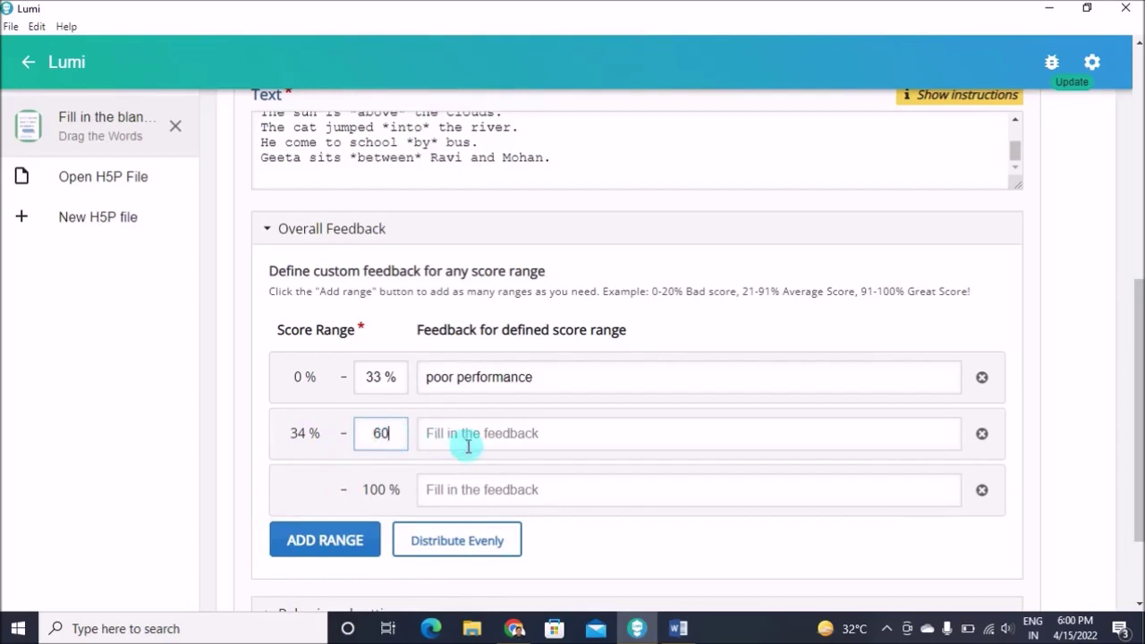
click(583, 427)
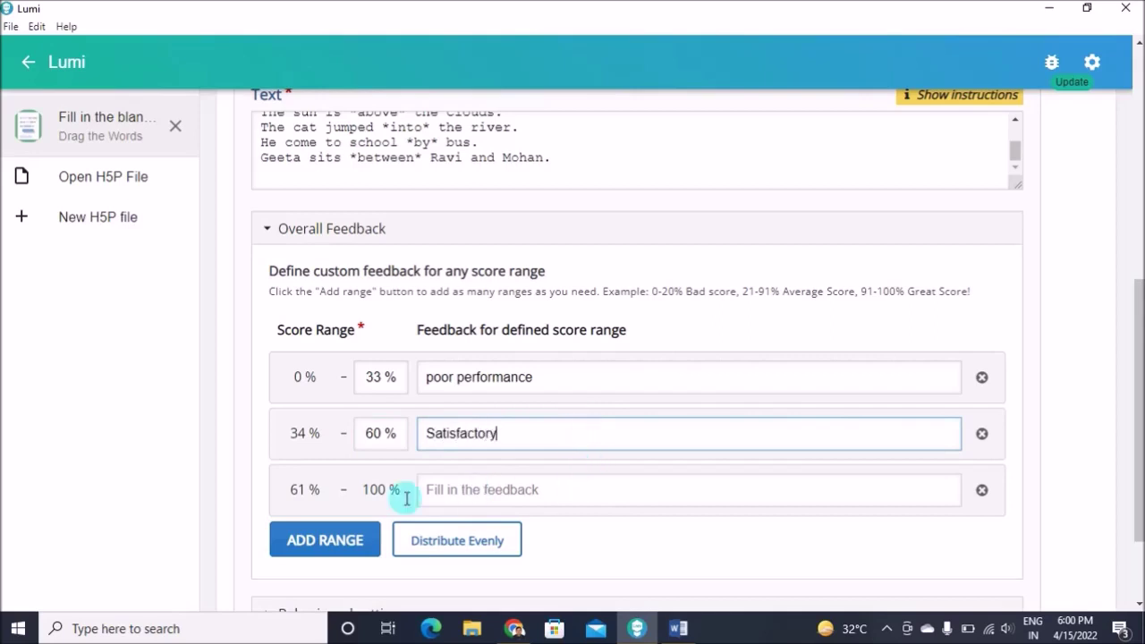
Step: Add a feedback range of 61–80% with "Good" and enter "Excellent" as the feedback for 81–100%
click(345, 542)
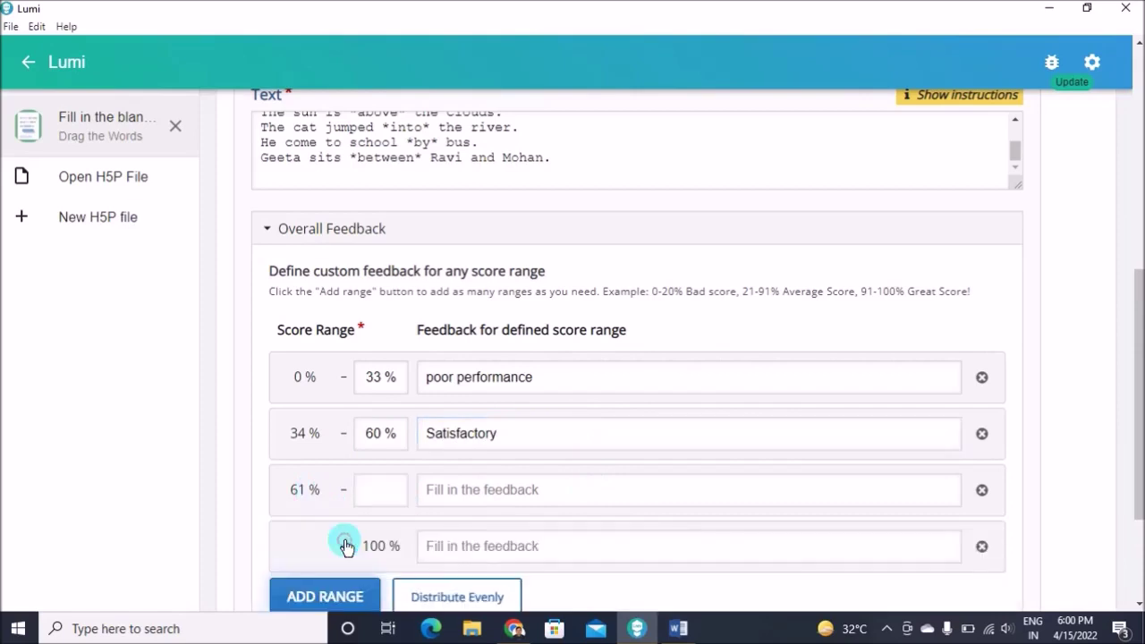
click(383, 492)
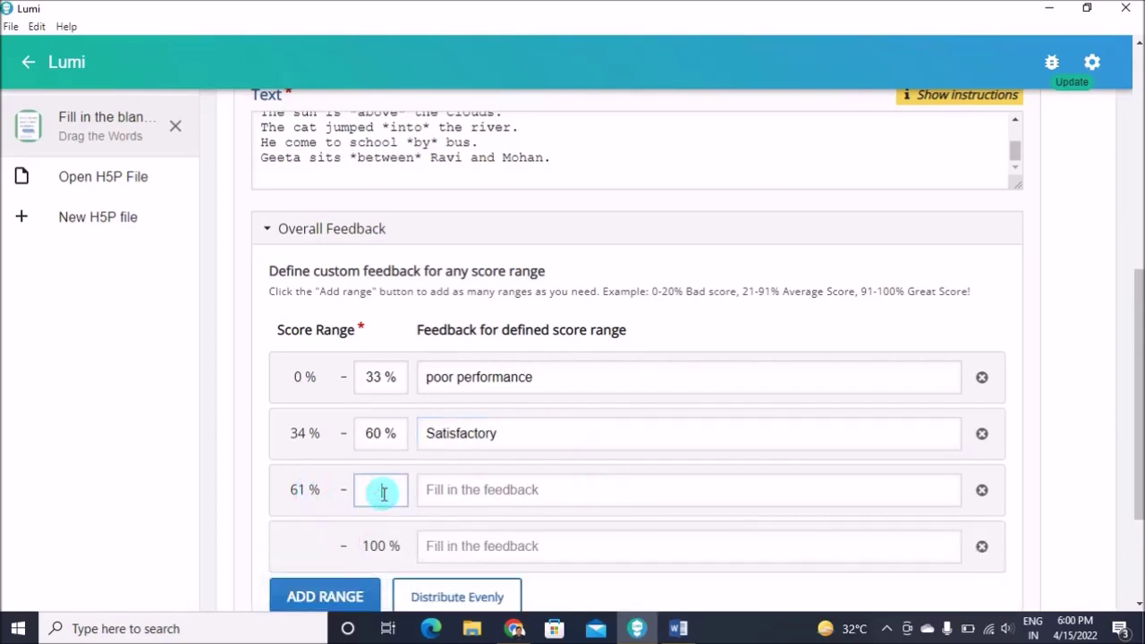
text(80)
click(539, 491)
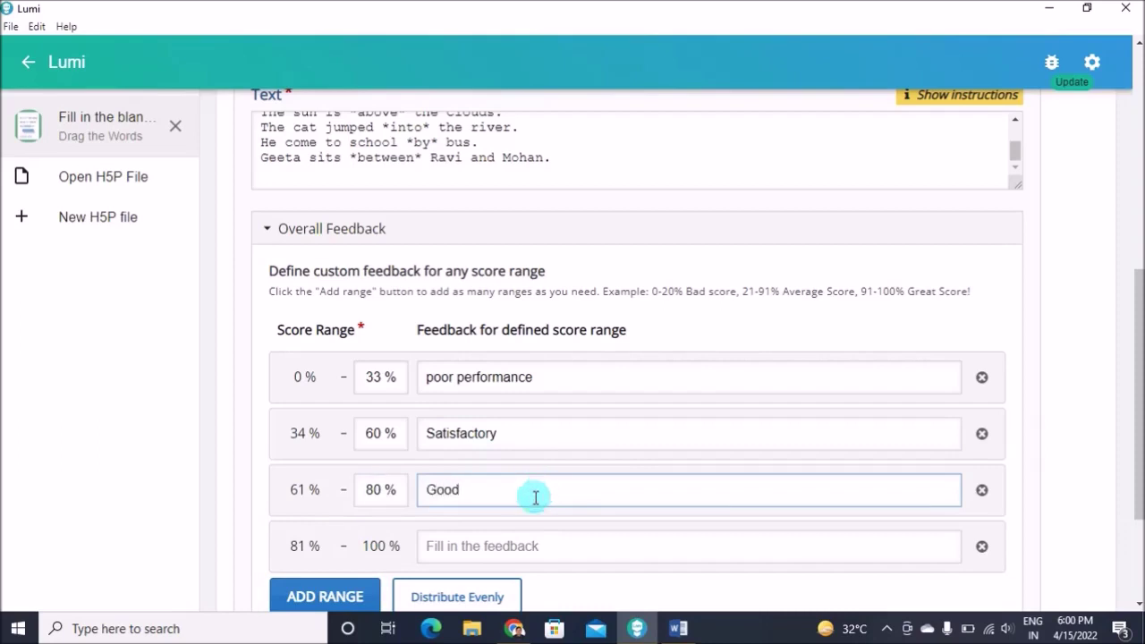
click(438, 543)
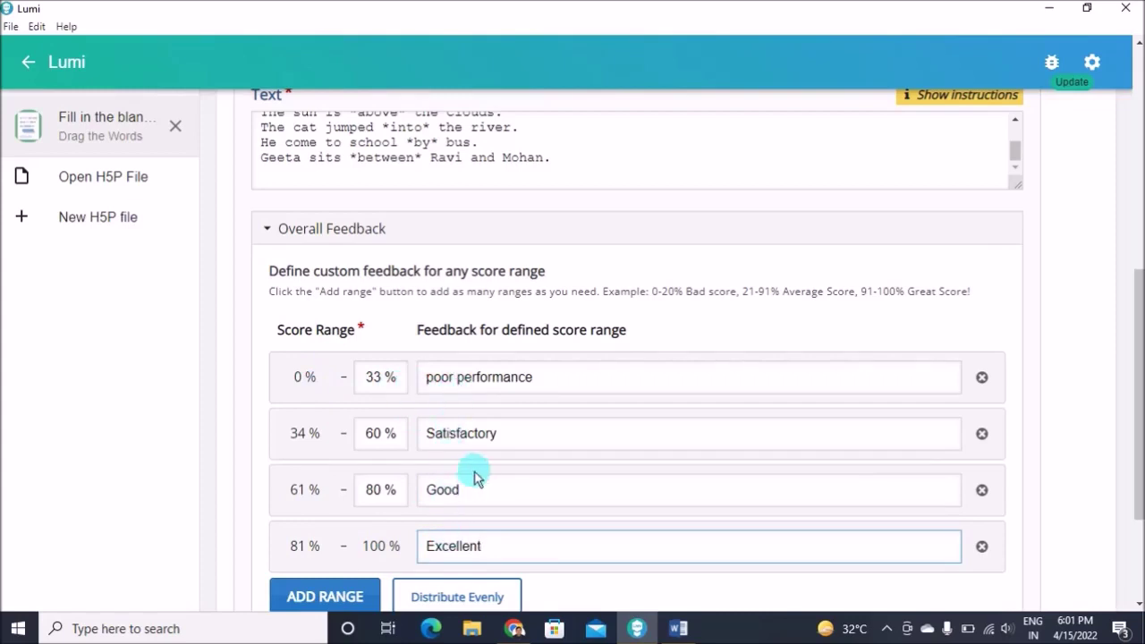
Step: Expand the behavioural settings and review the retry, show solution and instant feedback options
scroll(487, 487, down, 1)
scroll(493, 500, down, 1)
click(379, 501)
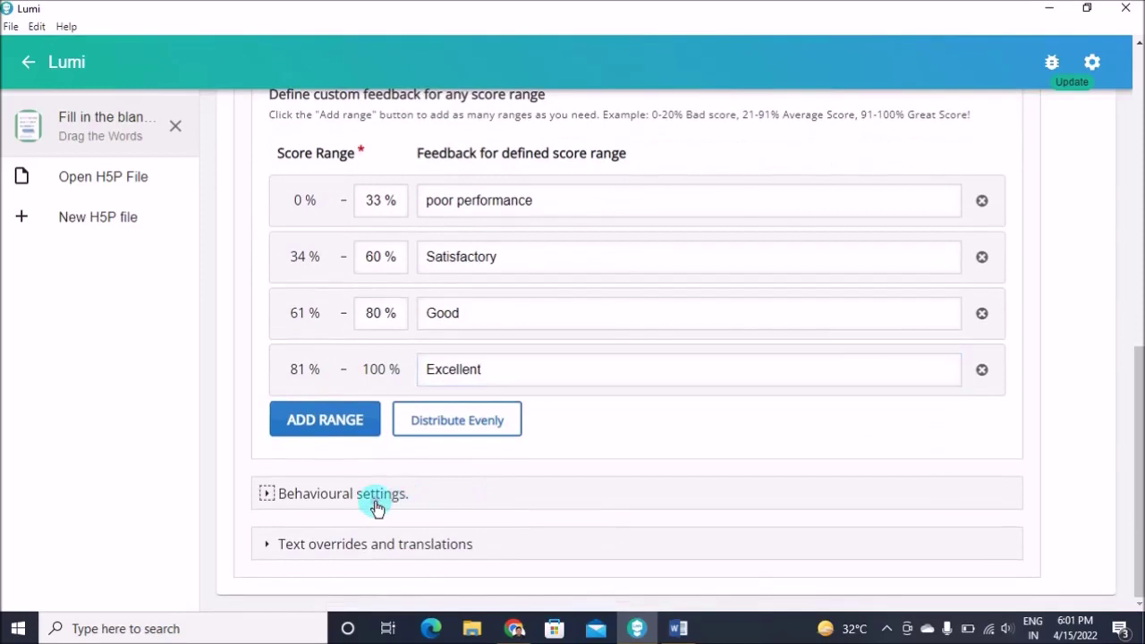
scroll(519, 475, down, 1)
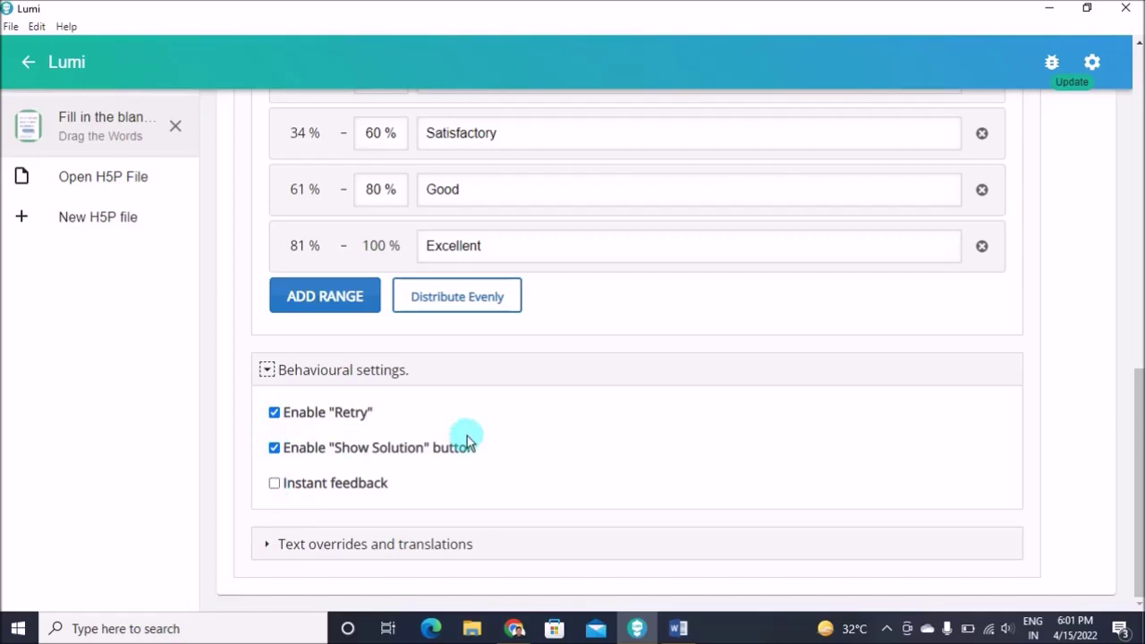
Step: Preview the exercise again with the score-range feedback defined
scroll(541, 474, up, 15)
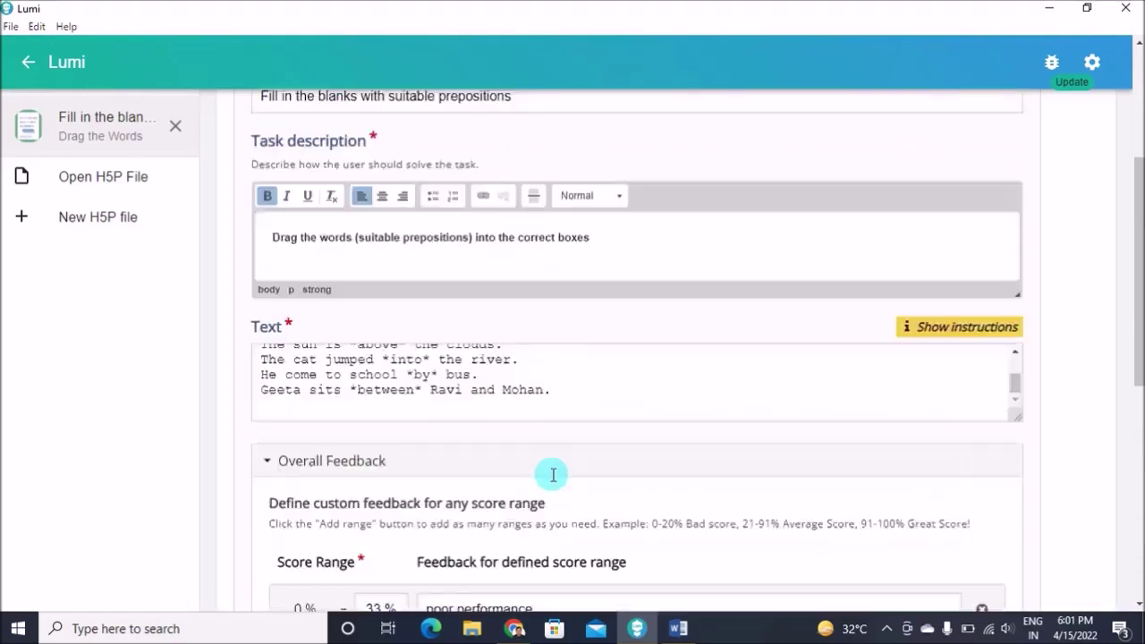
scroll(552, 475, up, 1)
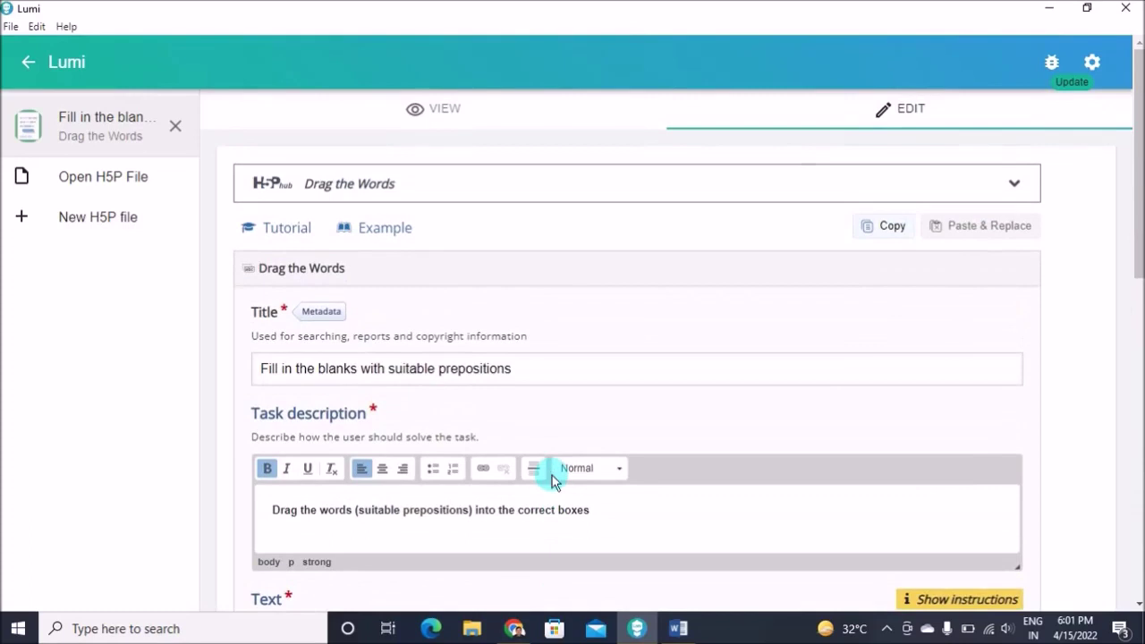
click(441, 117)
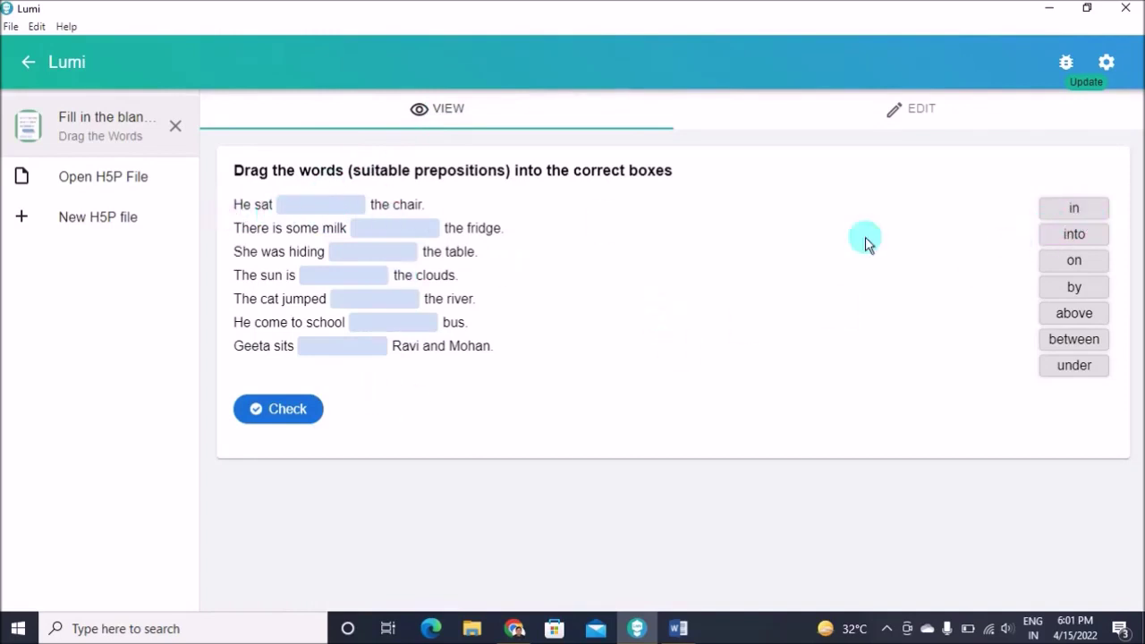
Step: Fill the first four blanks of the previewed exercise with "on", "in", "under" and "above", in sentence order
drag(1074, 261, 323, 187)
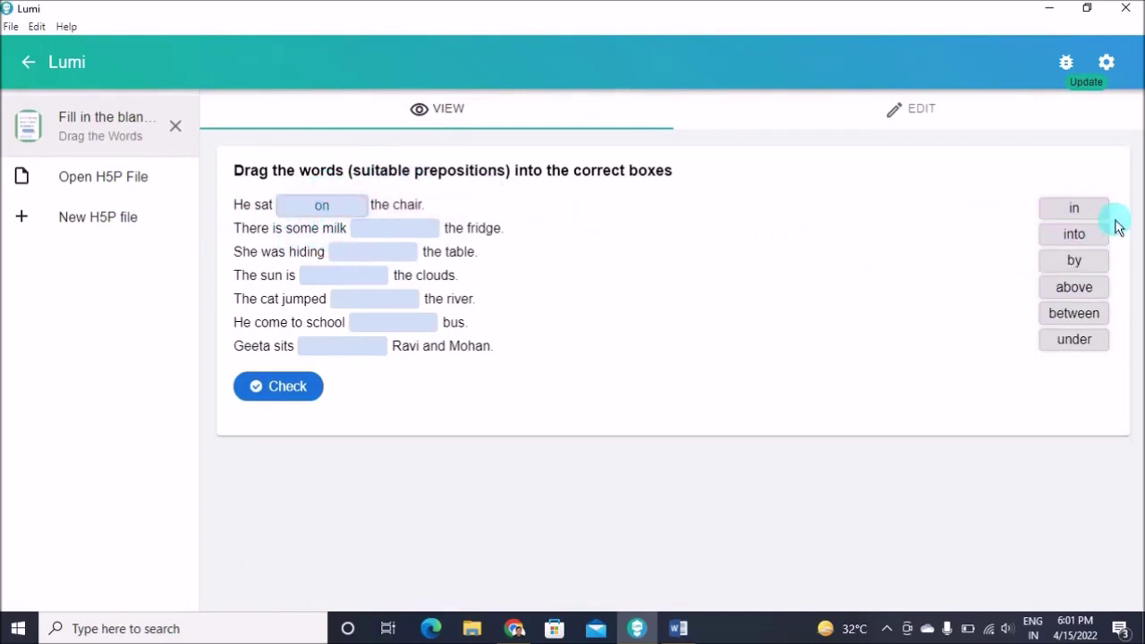
drag(1076, 210, 400, 229)
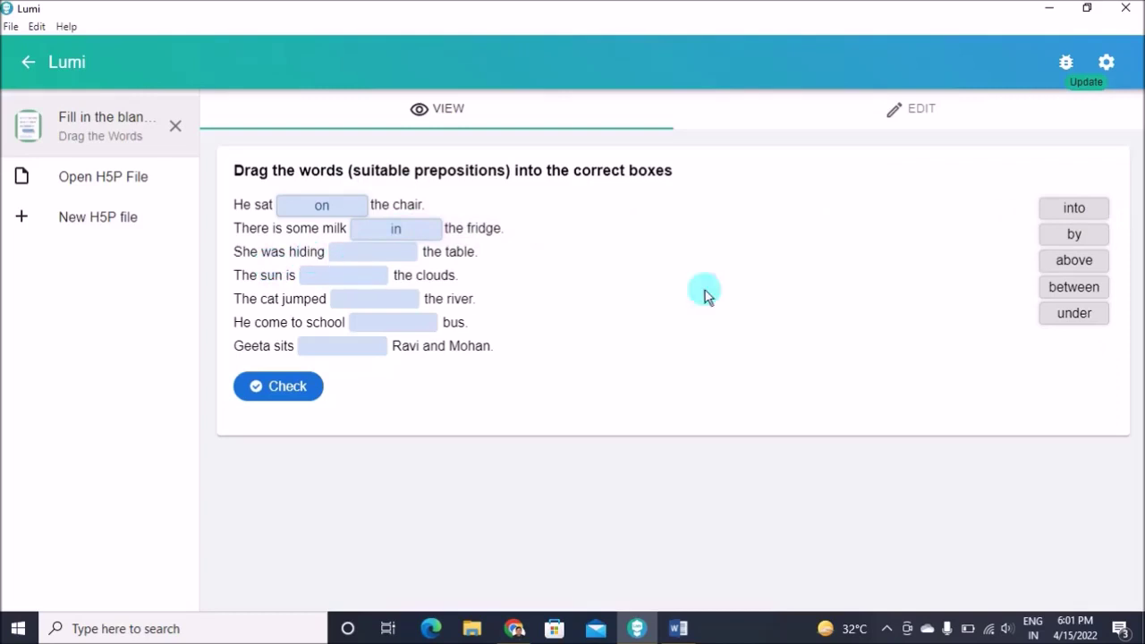
drag(1073, 322, 374, 253)
drag(1070, 261, 344, 280)
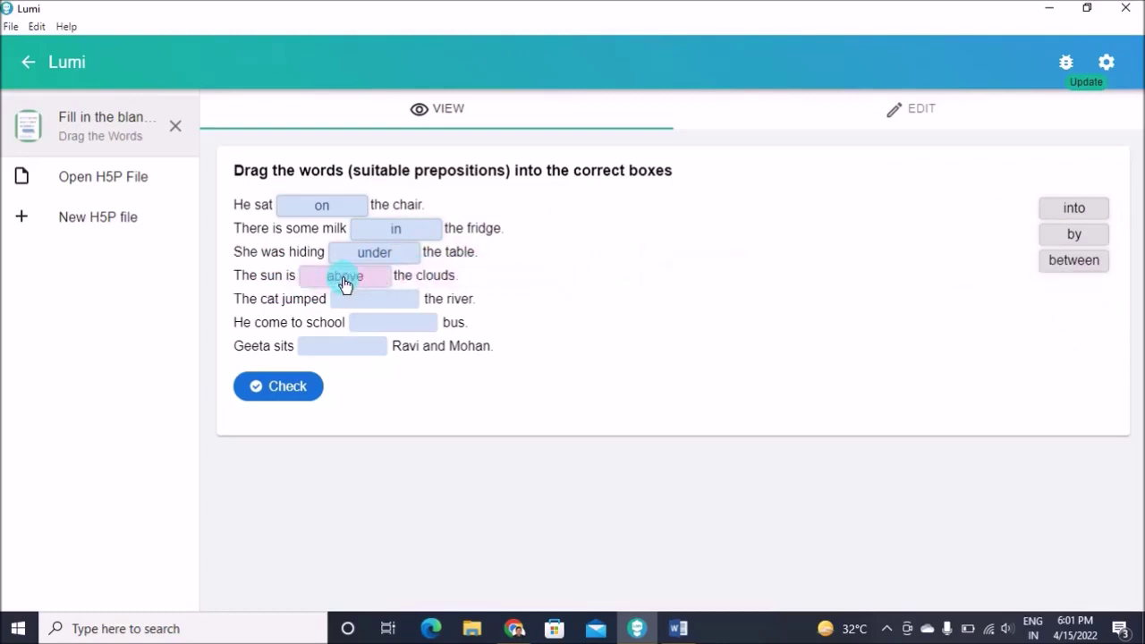
Step: Fill the last three blanks with "into", "by" and "between" in sentence order, and check the answers
drag(1077, 213, 389, 305)
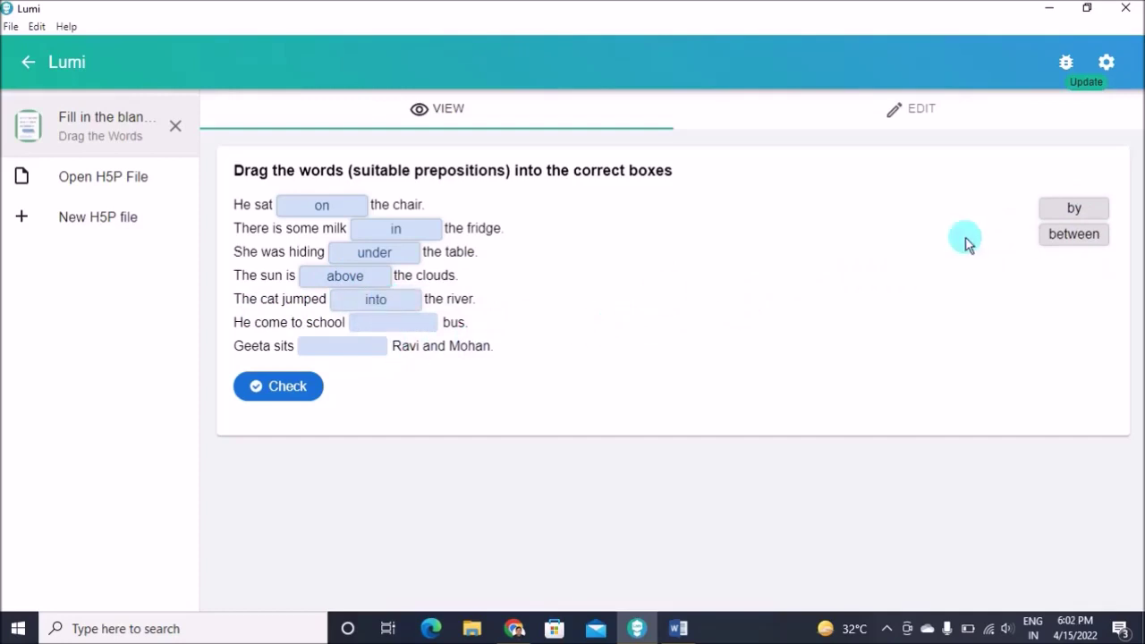
drag(1064, 213, 391, 324)
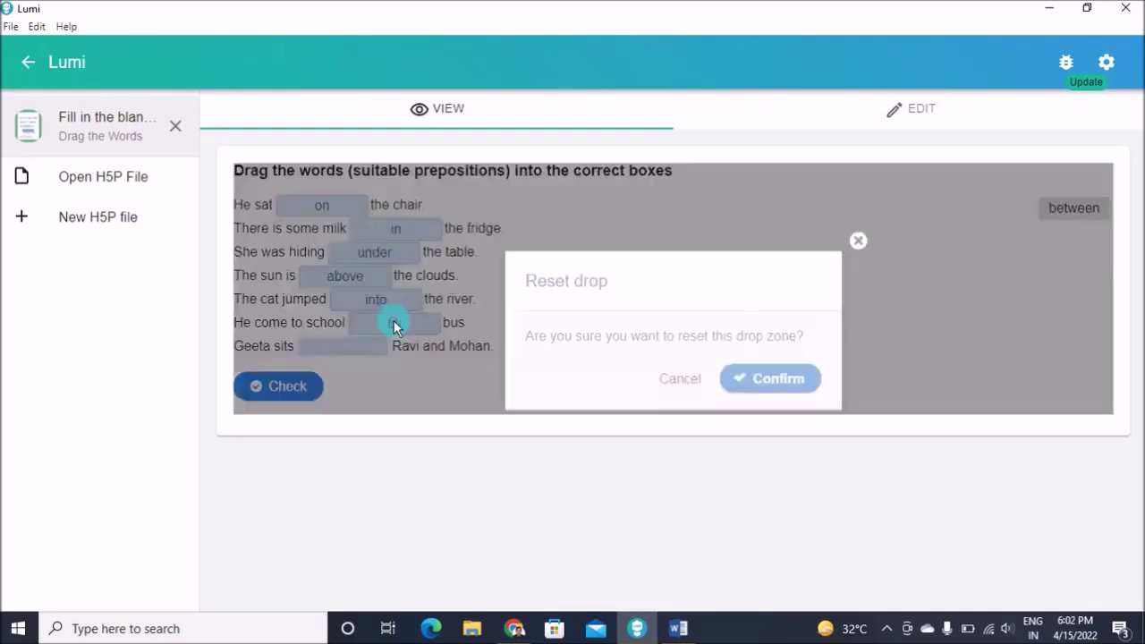
click(856, 191)
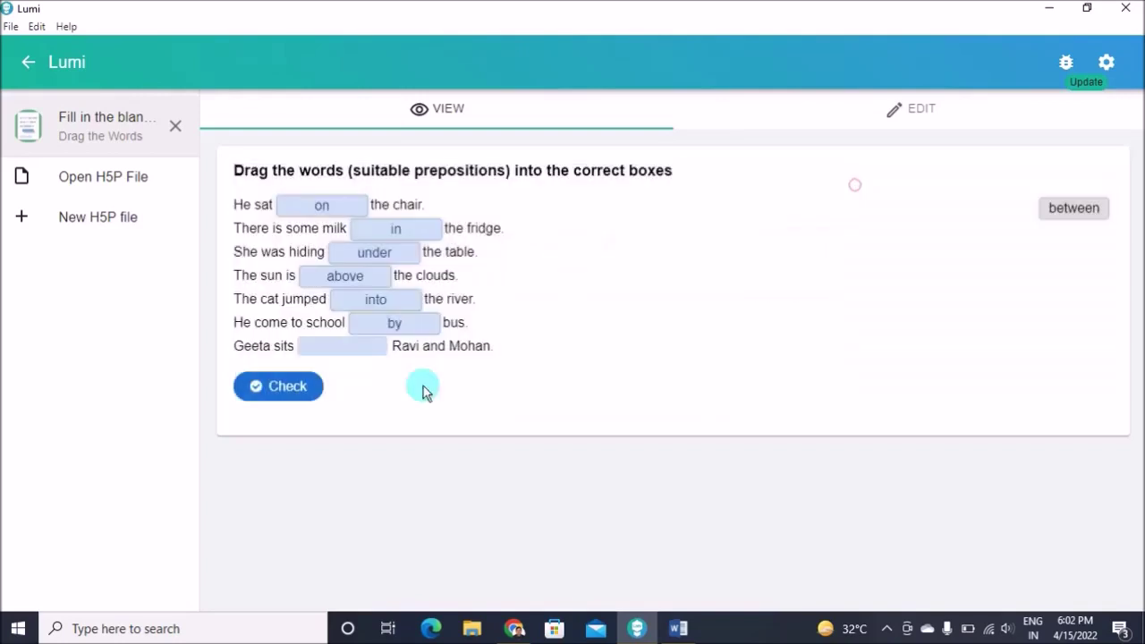
drag(1082, 217, 355, 421)
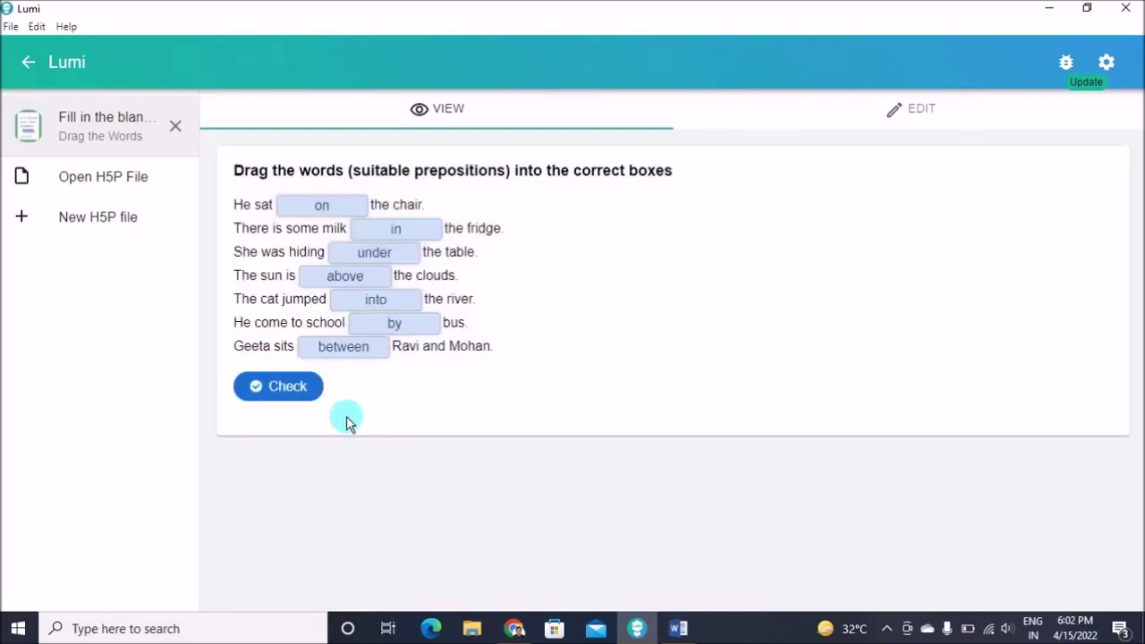
click(304, 392)
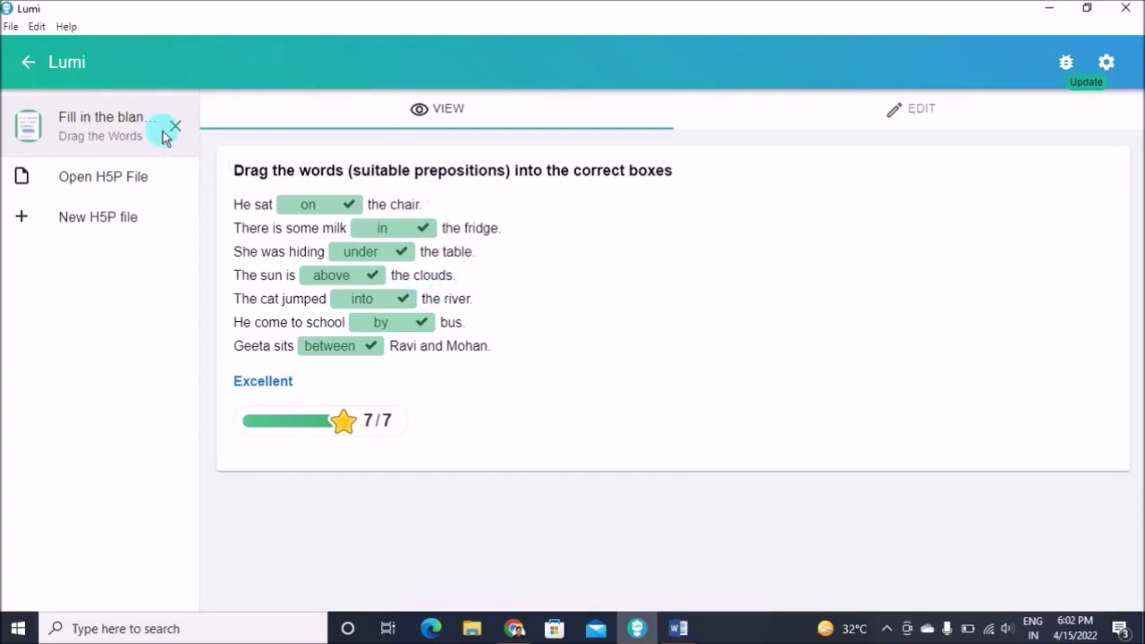
Step: Save the exercise as an H5P package named "Fill in the blanks with suitable prepositions" in the LUMI E-CONTENT ENGLISH X folder
click(11, 27)
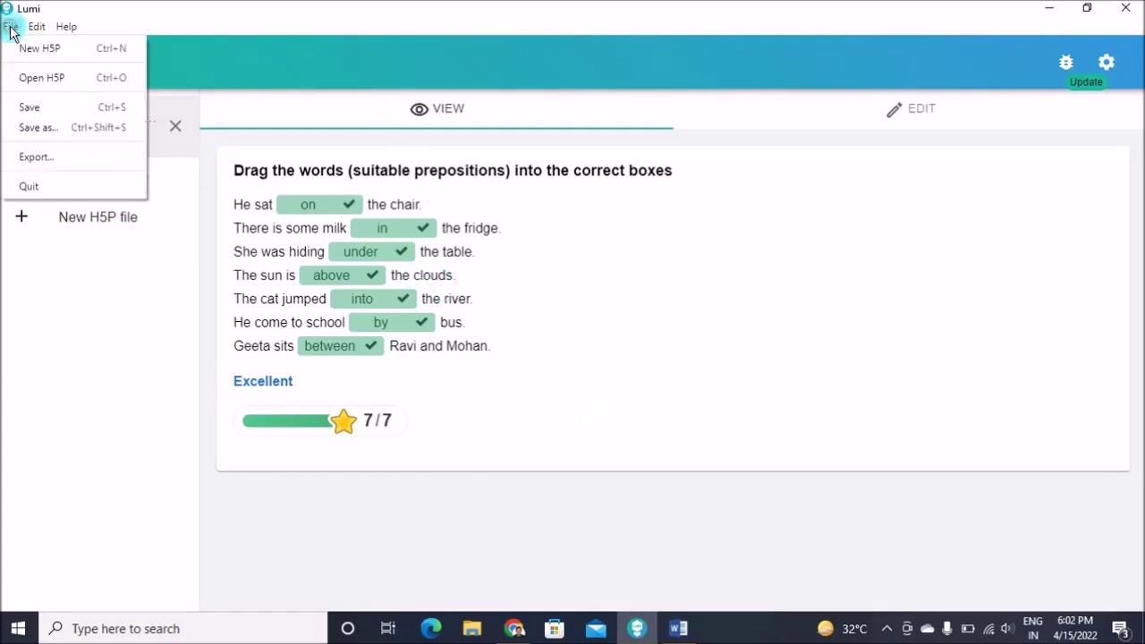
click(36, 107)
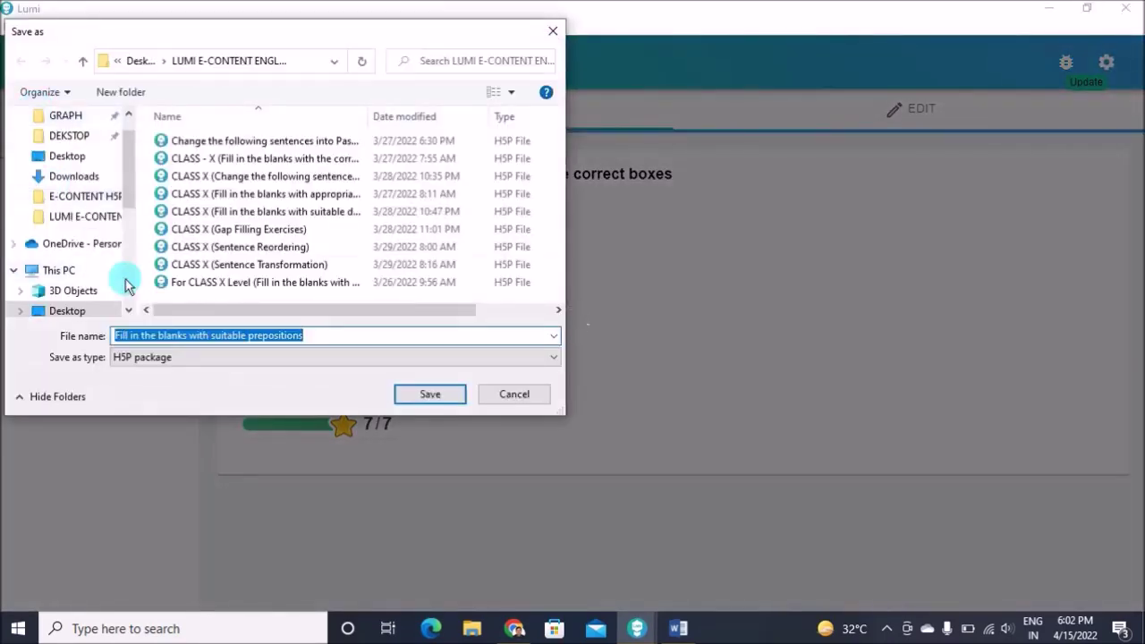
click(305, 336)
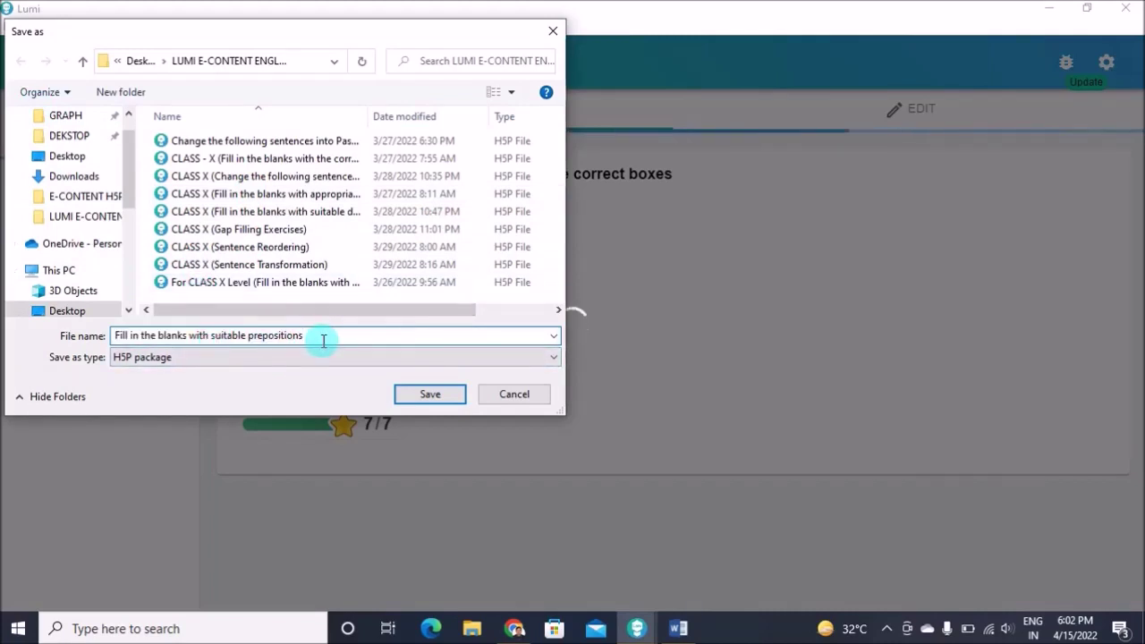
click(421, 396)
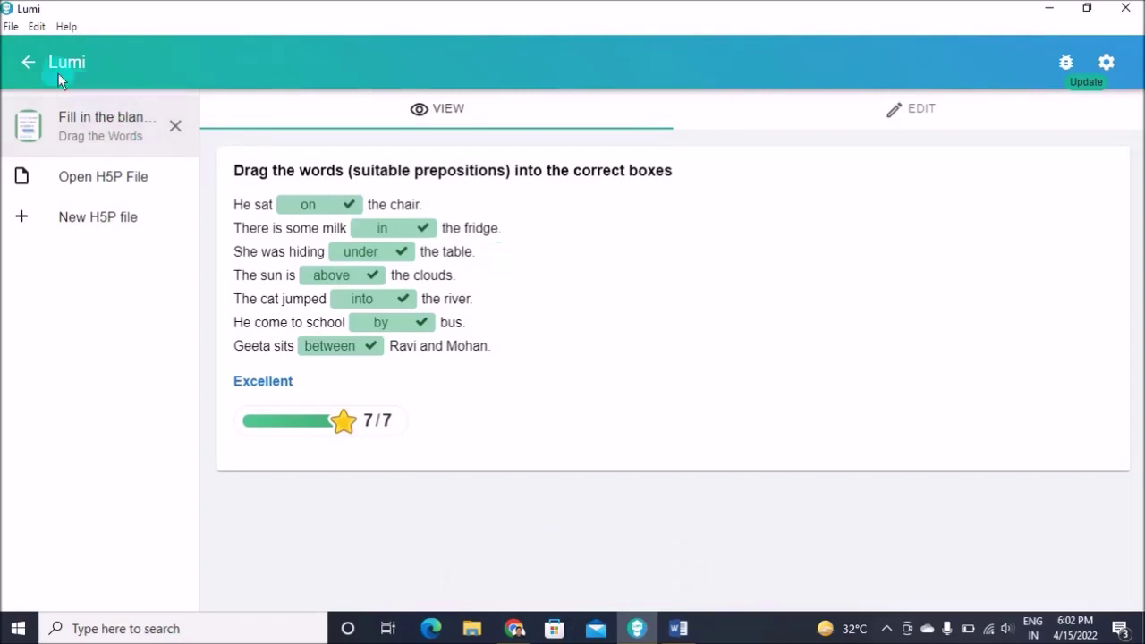
Step: Export the exercise to the Desktop as an all-in-one HTML file named "Fill in the blanks with suitable prepositions", with the reporter included
click(10, 29)
click(33, 160)
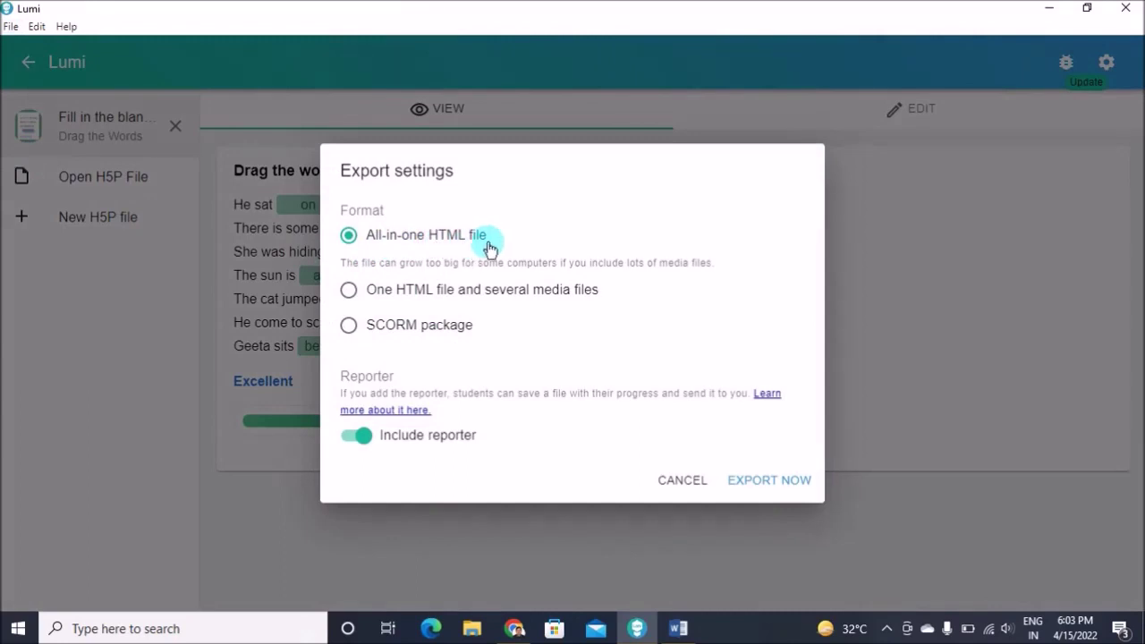
click(771, 491)
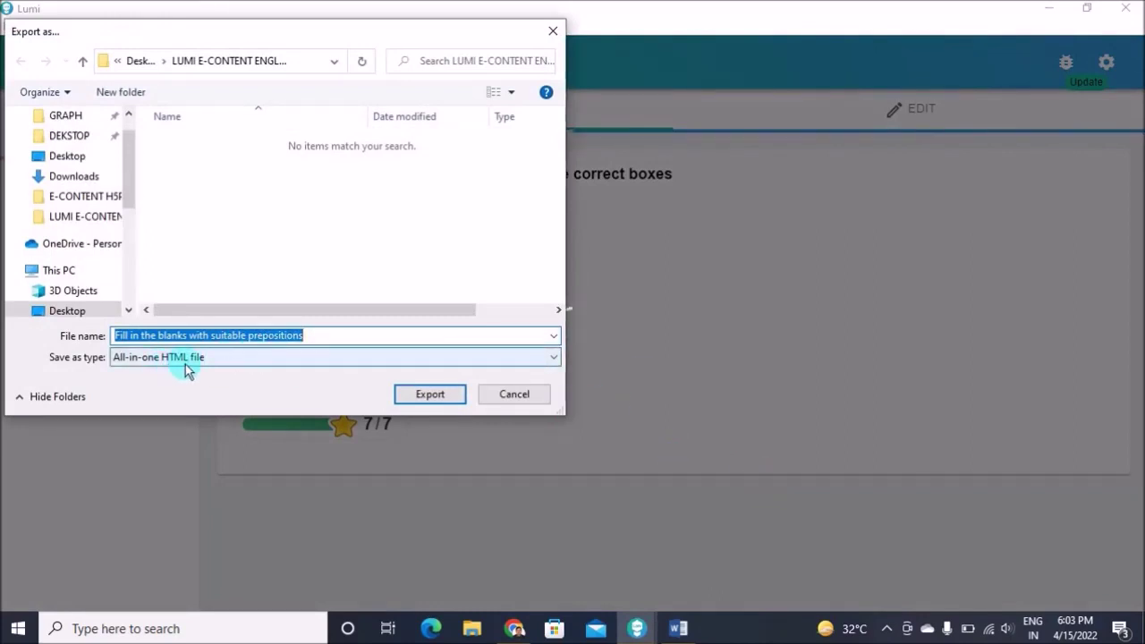
click(50, 157)
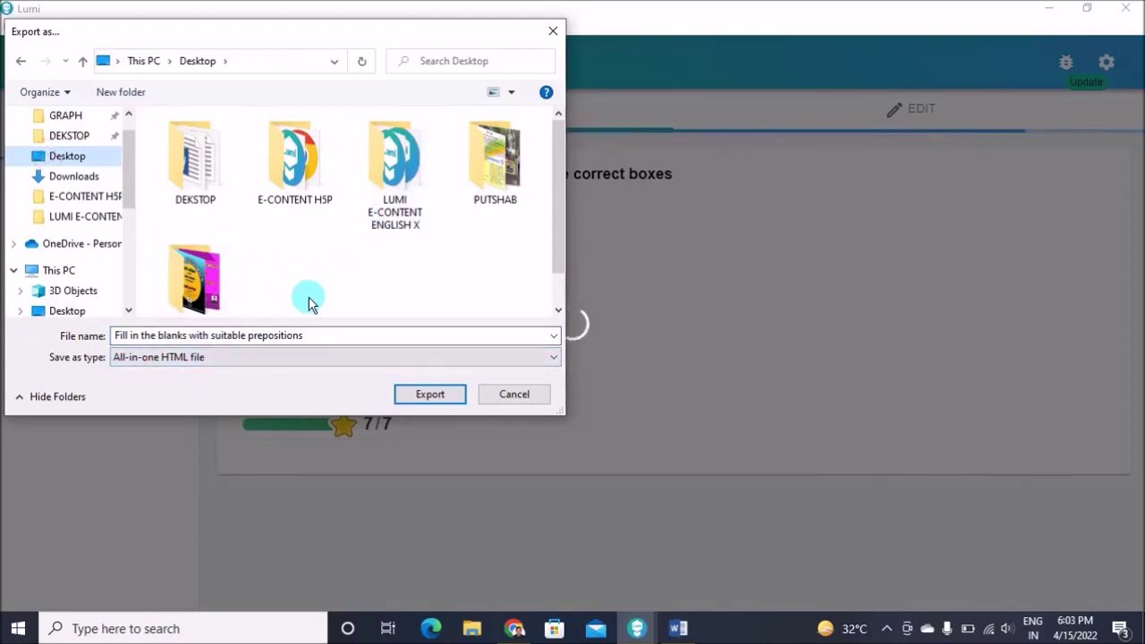
click(456, 398)
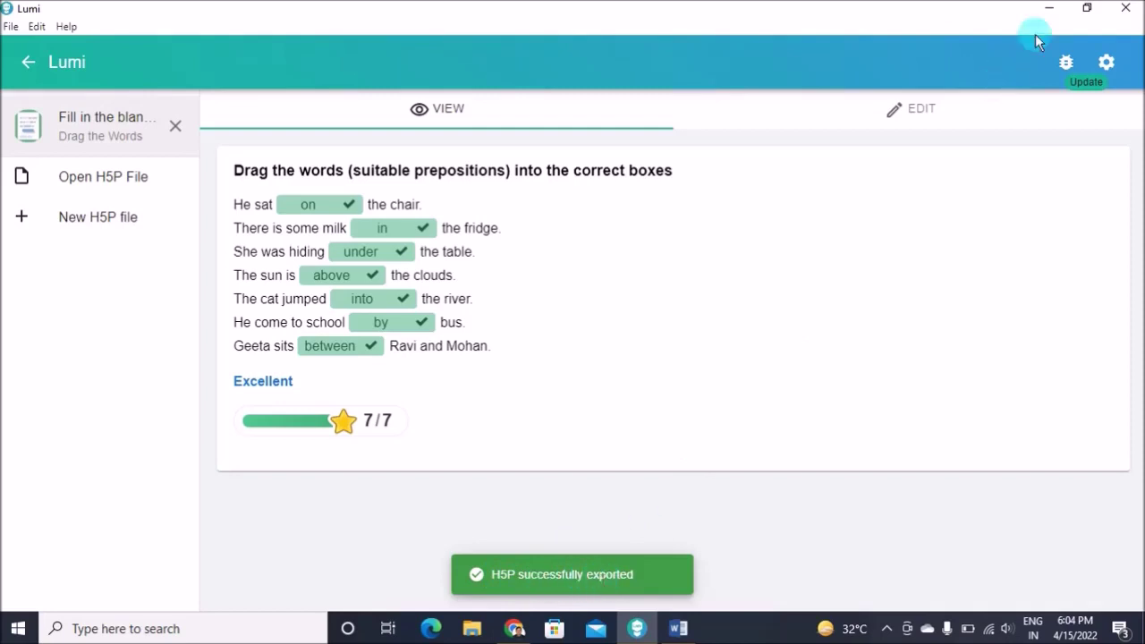
Step: Minimize the Lumi and Word windows and open the exported HTML exercise from the desktop in Chrome
click(1050, 10)
click(1050, 10)
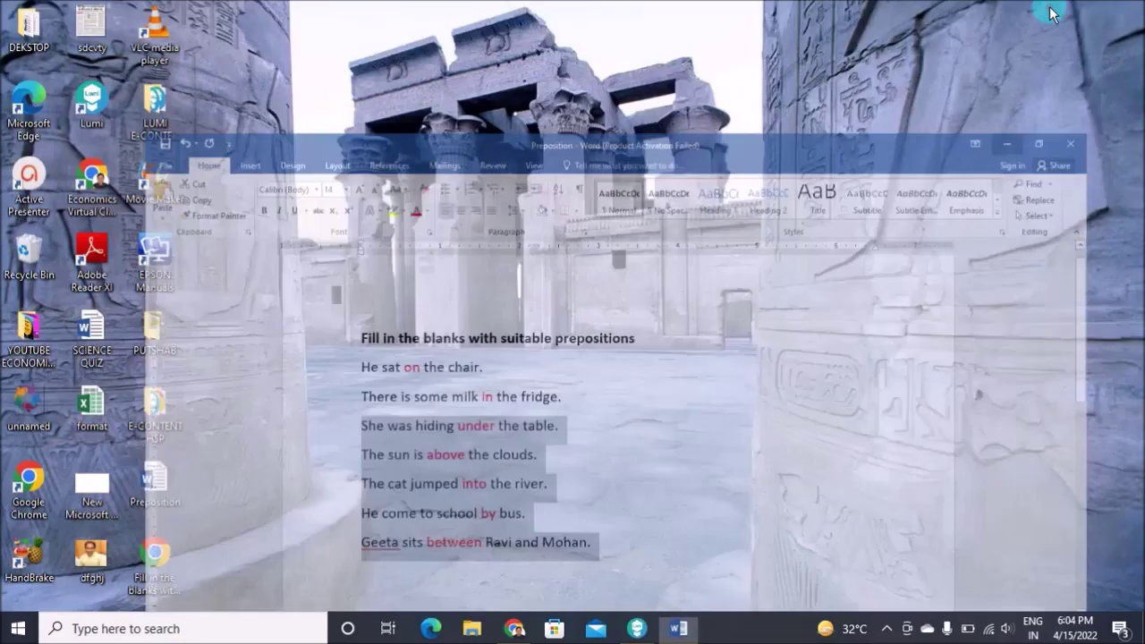
click(157, 557)
double_click(157, 557)
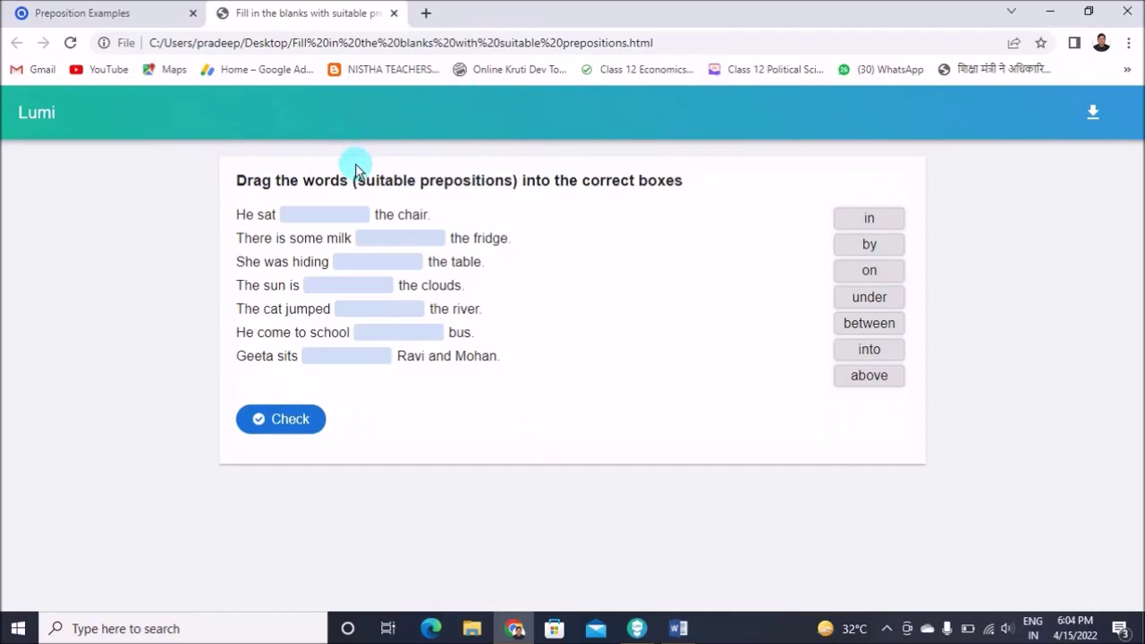
Step: Fill the seven blanks of the exported exercise, in sentence order, with "on", "in", "into", "under", "by", "between" and "above"
drag(864, 220, 407, 246)
drag(869, 270, 334, 226)
drag(845, 265, 371, 288)
drag(867, 271, 380, 261)
drag(864, 220, 393, 314)
drag(850, 220, 468, 330)
drag(859, 234, 396, 414)
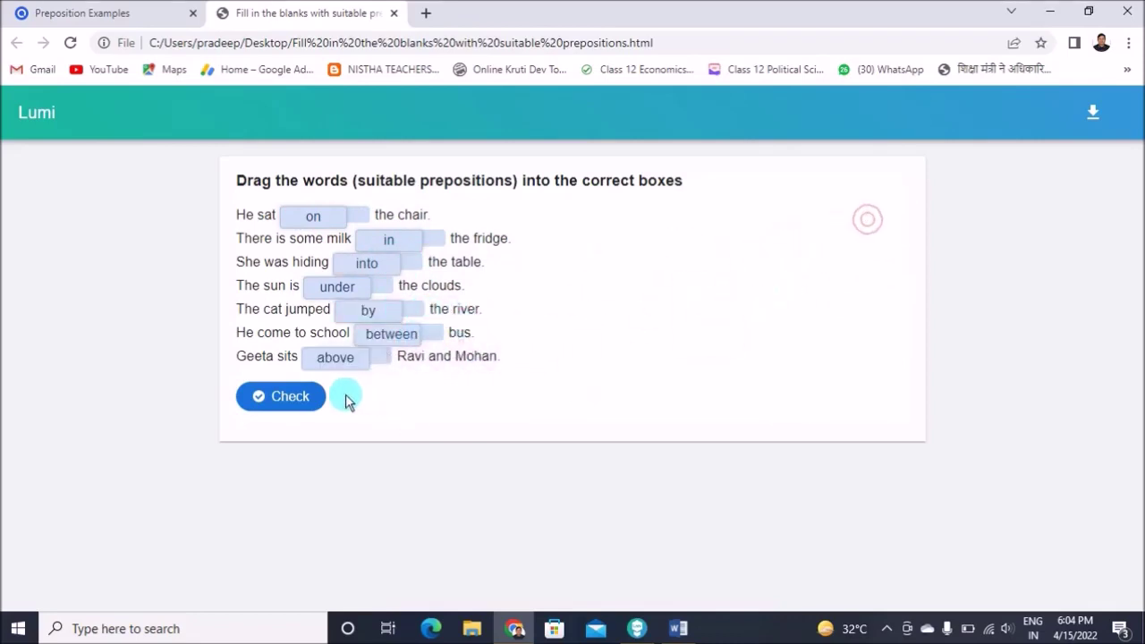
Step: Check the answers in the exported exercise and show the solution
click(305, 407)
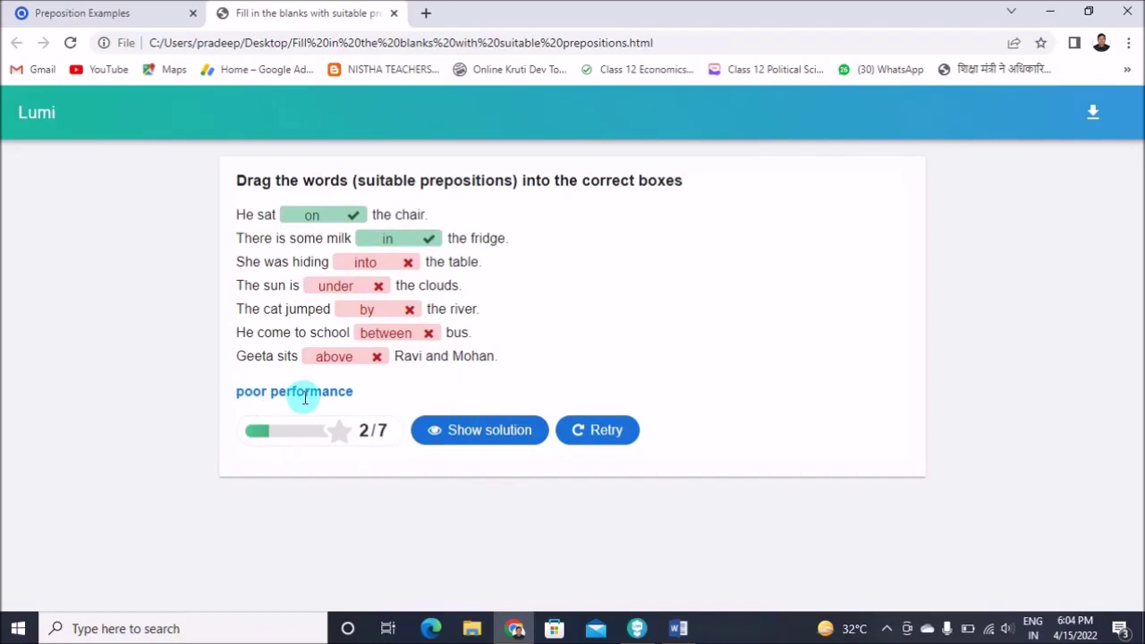
click(506, 440)
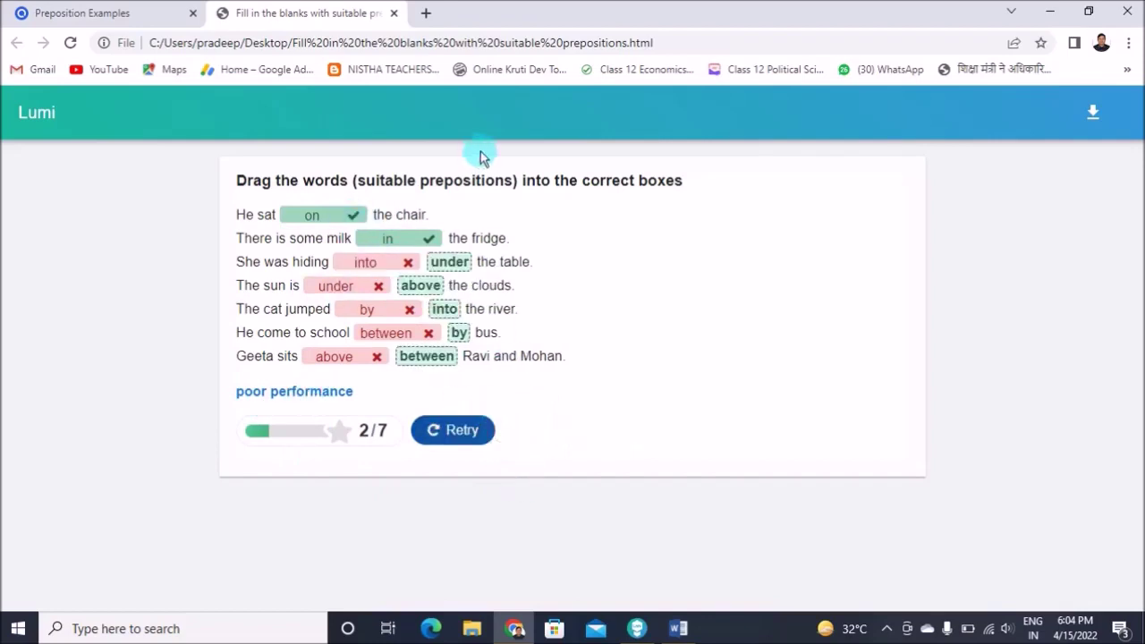